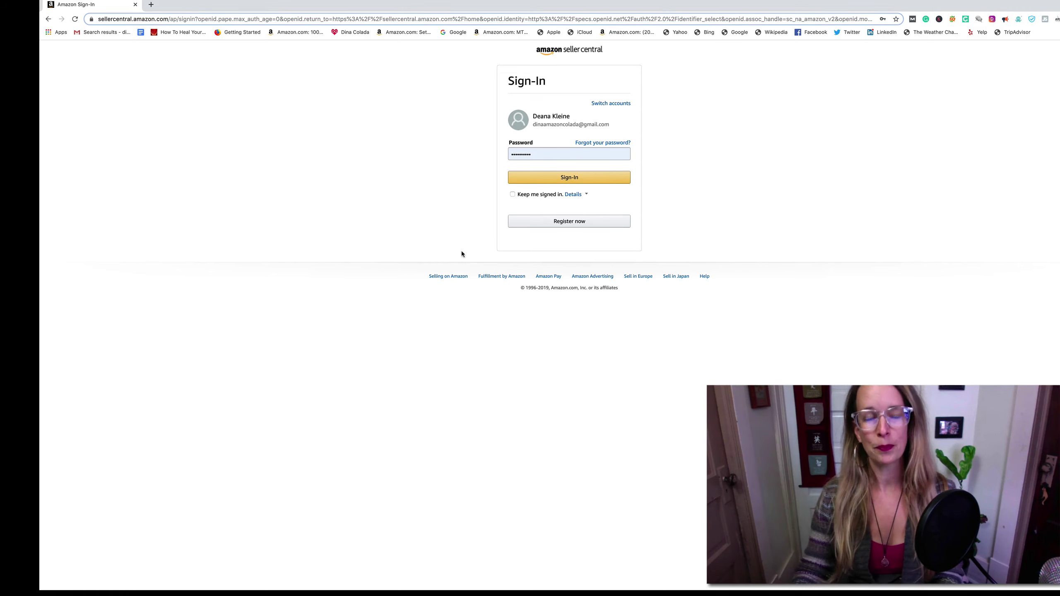
- Sign in to Seller Central with the saved password, keeping the browser signed in
{"action": "left_click", "coordinate": [545, 152]}
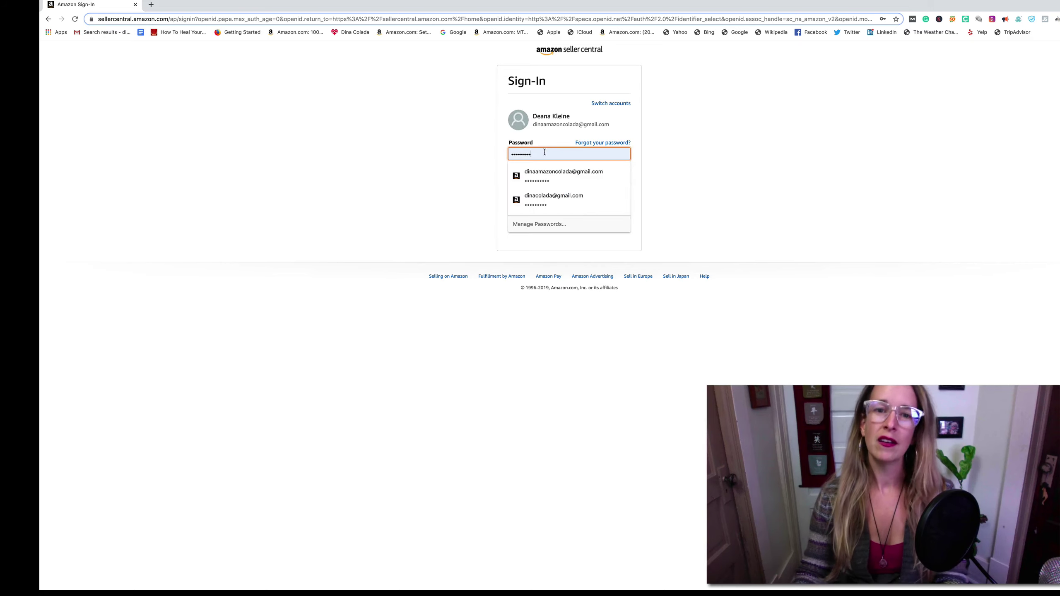
{"action": "left_click", "coordinate": [547, 168]}
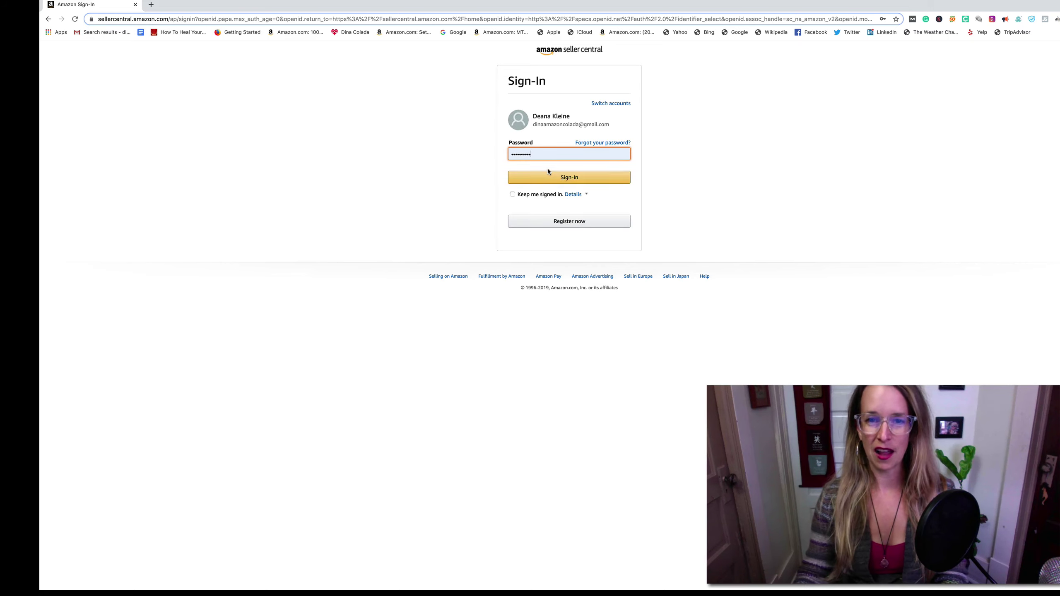
{"action": "left_click", "coordinate": [513, 195]}
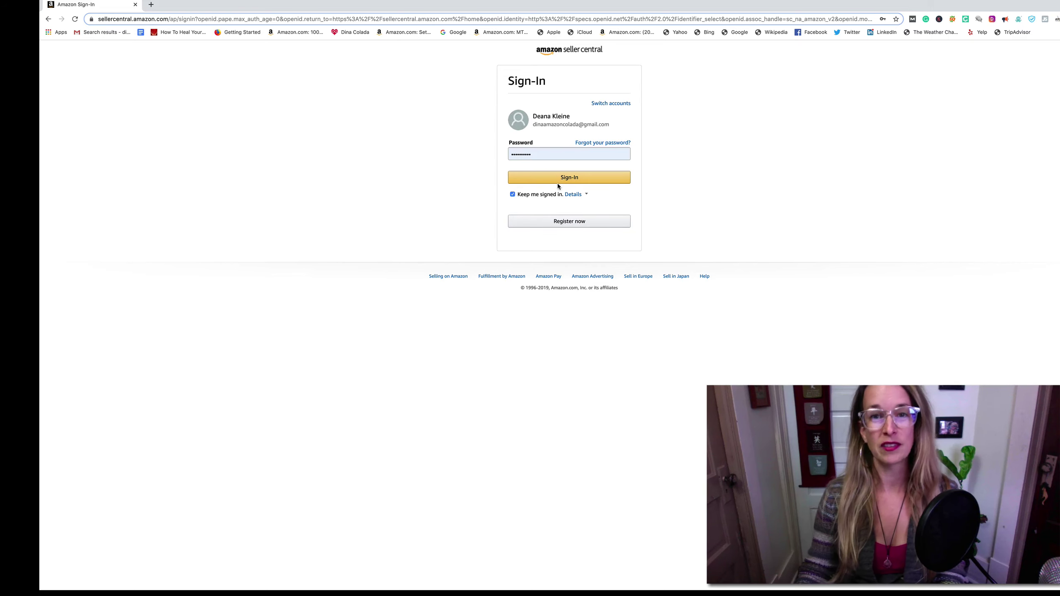
{"action": "left_click", "coordinate": [567, 178]}
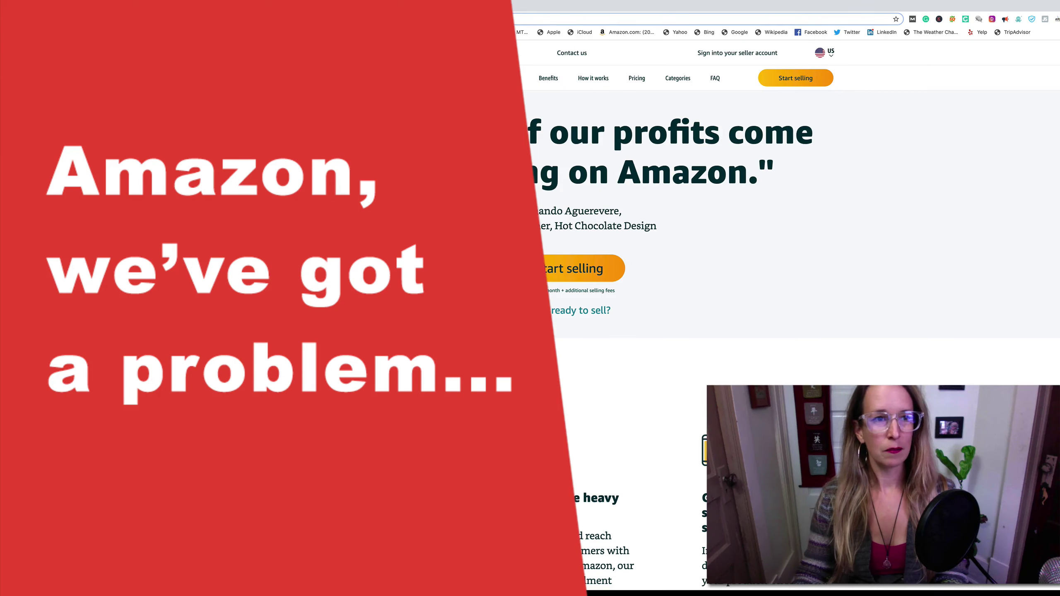
- Start a new seller registration from the Sell on Amazon page
{"action": "left_click", "coordinate": [781, 79]}
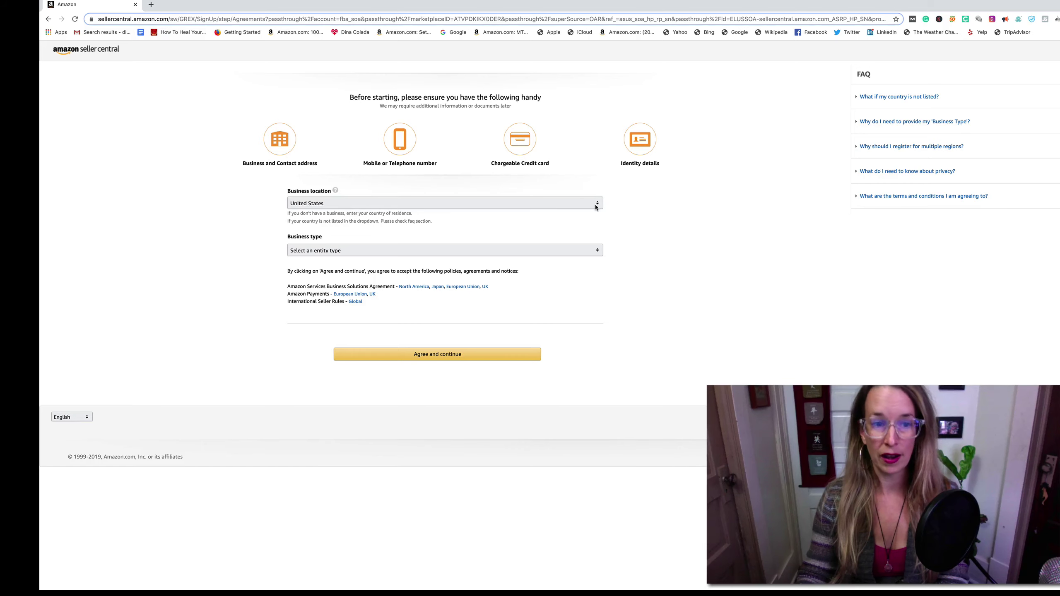
- Expand the Business type dropdown to list the entity types
{"action": "left_click", "coordinate": [598, 250]}
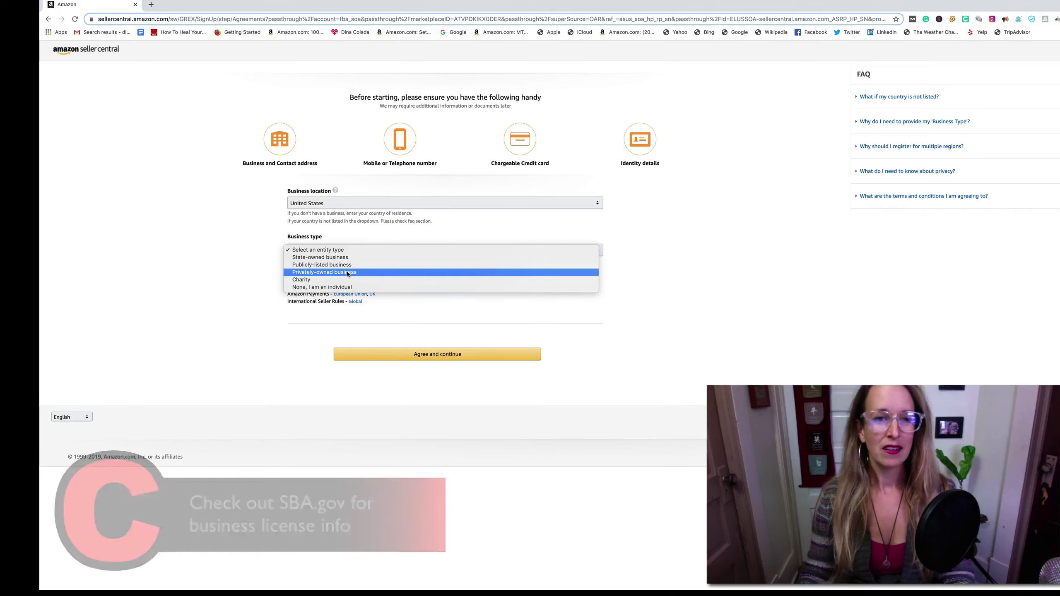
- Choose Privately-owned business and enter the registered LLC business name
{"action": "left_click", "coordinate": [347, 273]}
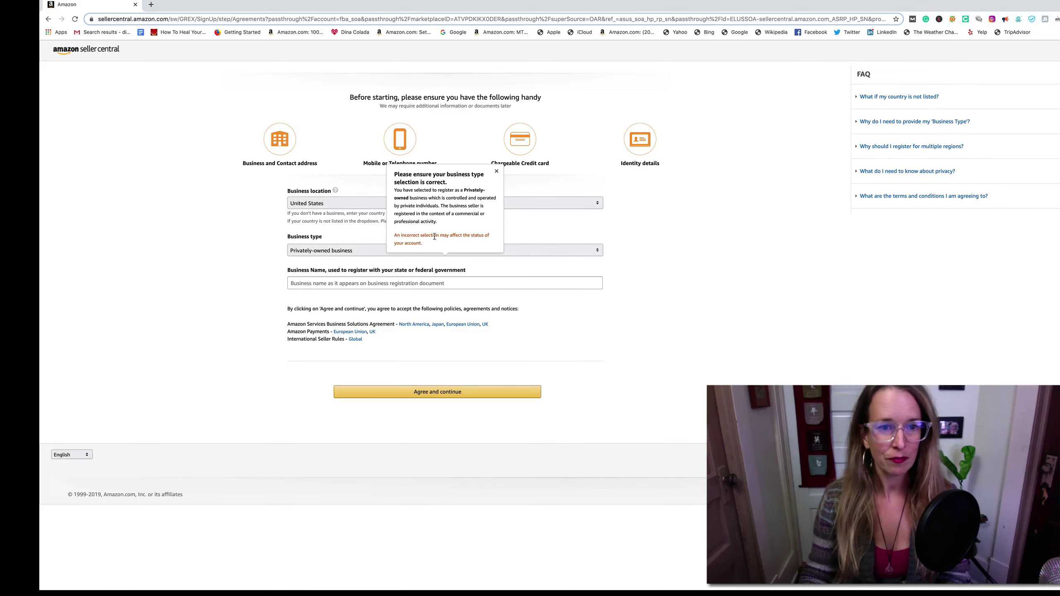
{"action": "left_click", "coordinate": [333, 284]}
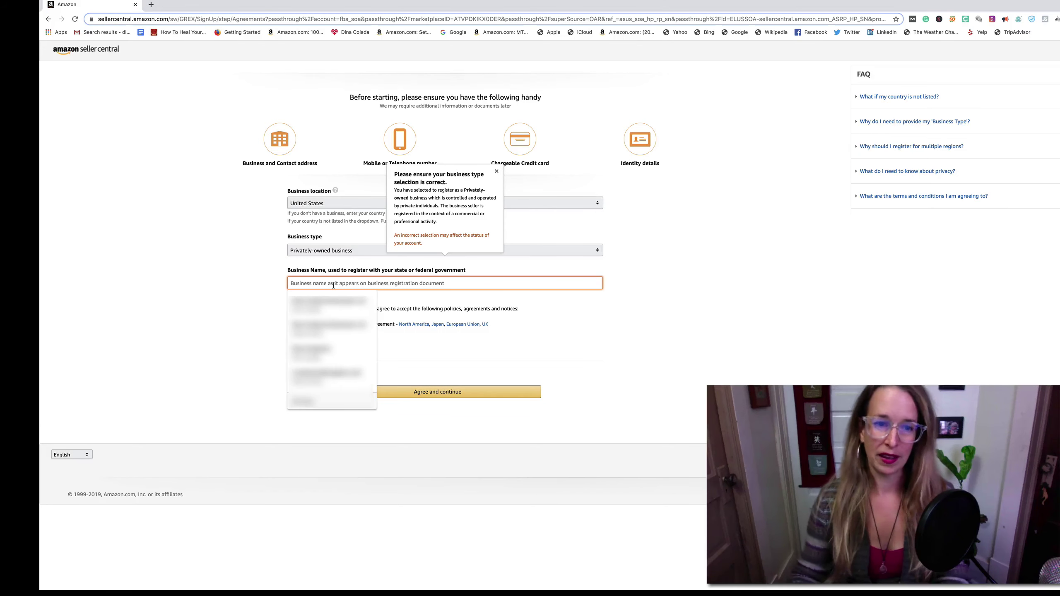
{"action": "type", "text": "Dina"}
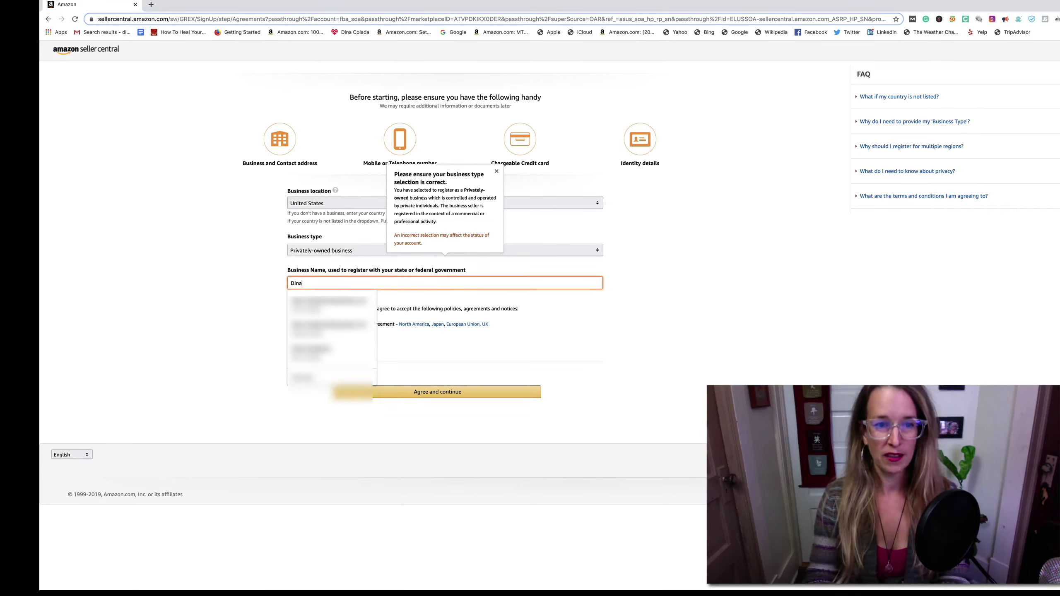
{"action": "type", "text": " Colada Enterp"}
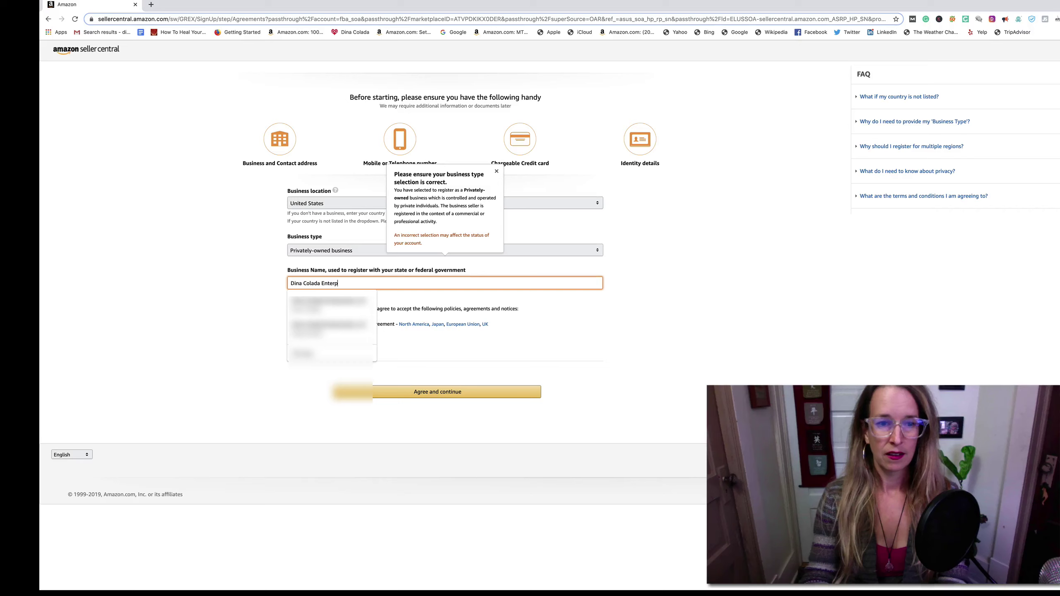
{"action": "type", "text": "risess"}
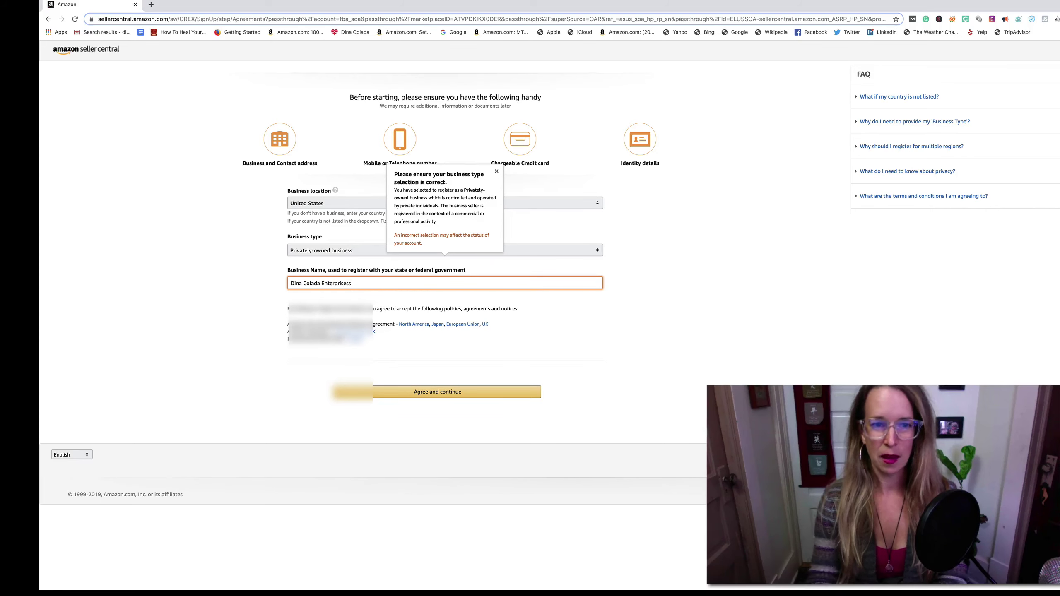
{"action": "key", "text": "BackSpace"}
{"action": "type", "text": "LLC"}
{"action": "left_click", "coordinate": [715, 336]}
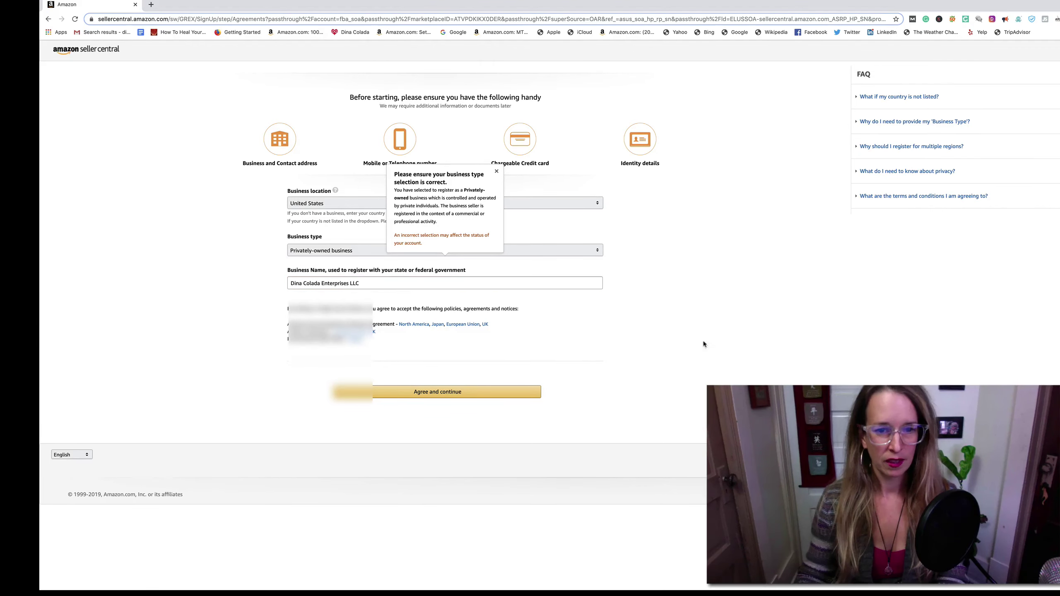
- Accept the agreements and fill the business address from a saved address
{"action": "left_click", "coordinate": [447, 392]}
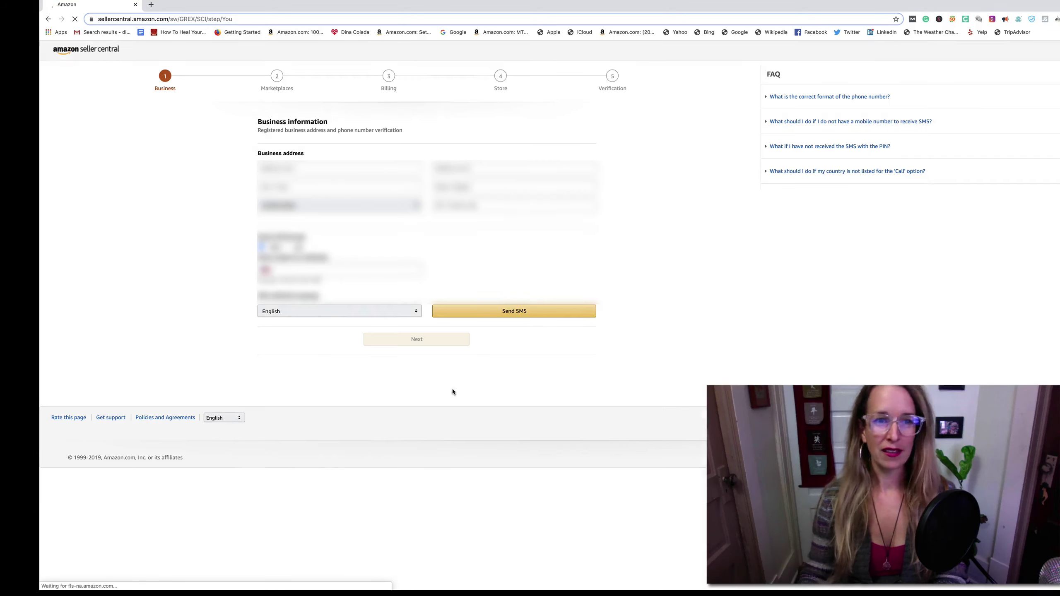
{"action": "left_click", "coordinate": [272, 169]}
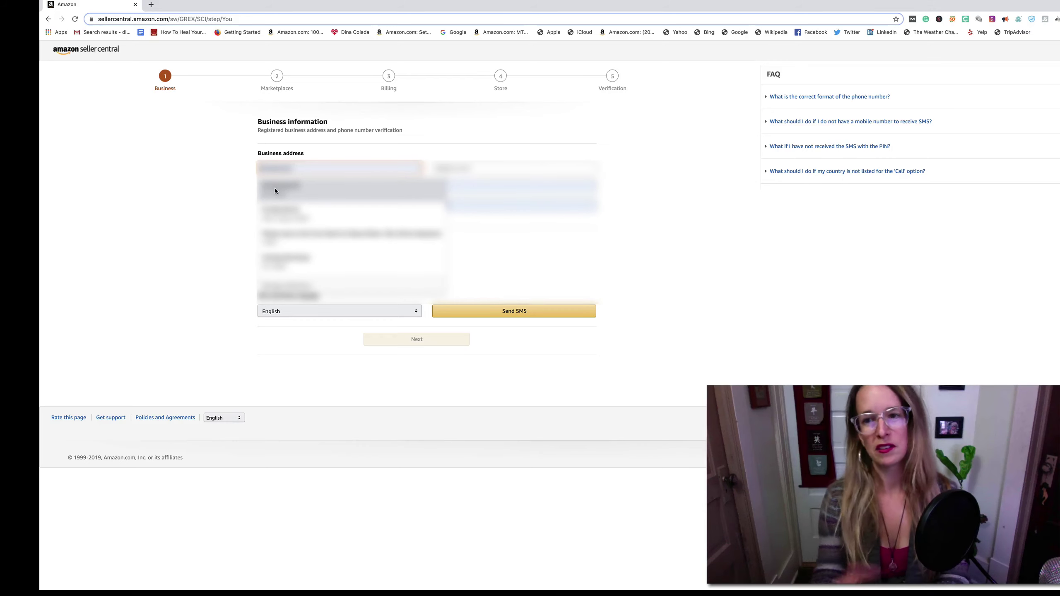
{"action": "left_click", "coordinate": [275, 191]}
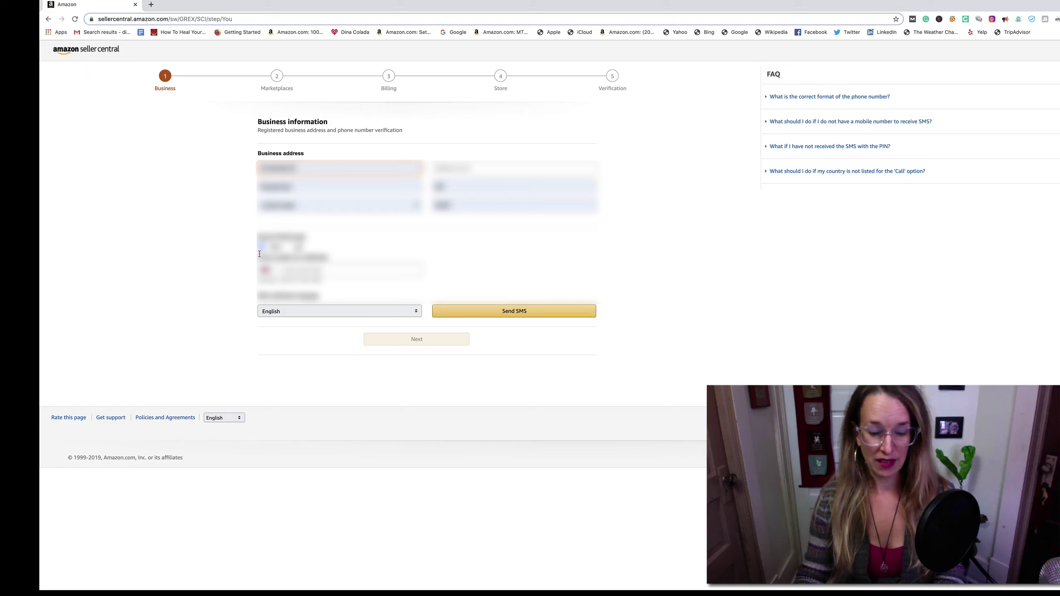
- Enter the business phone number and verify it with the texted PIN
{"action": "left_click", "coordinate": [284, 271]}
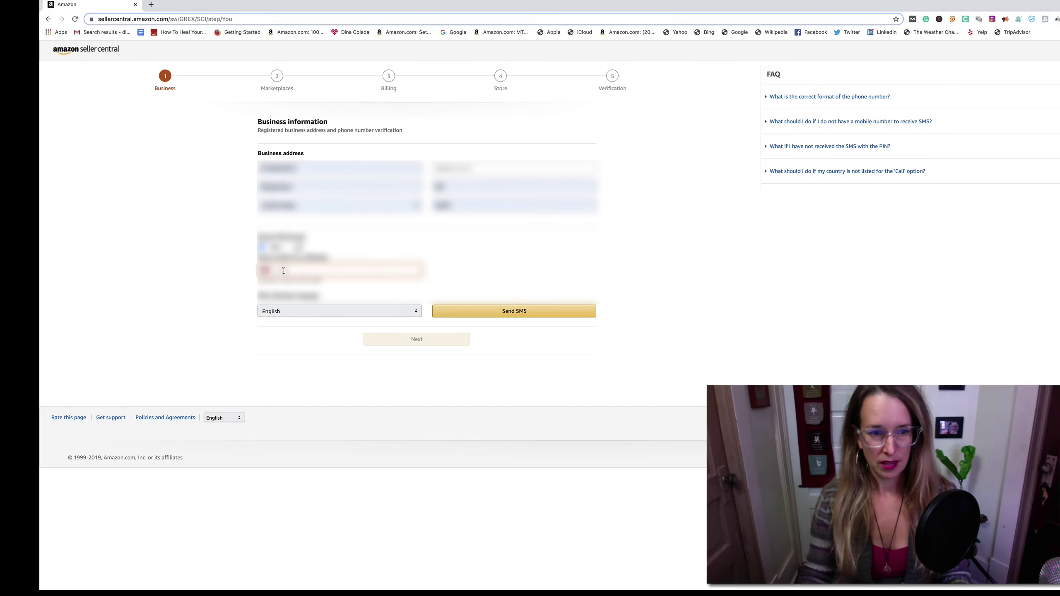
{"action": "type", "text": "5551"}
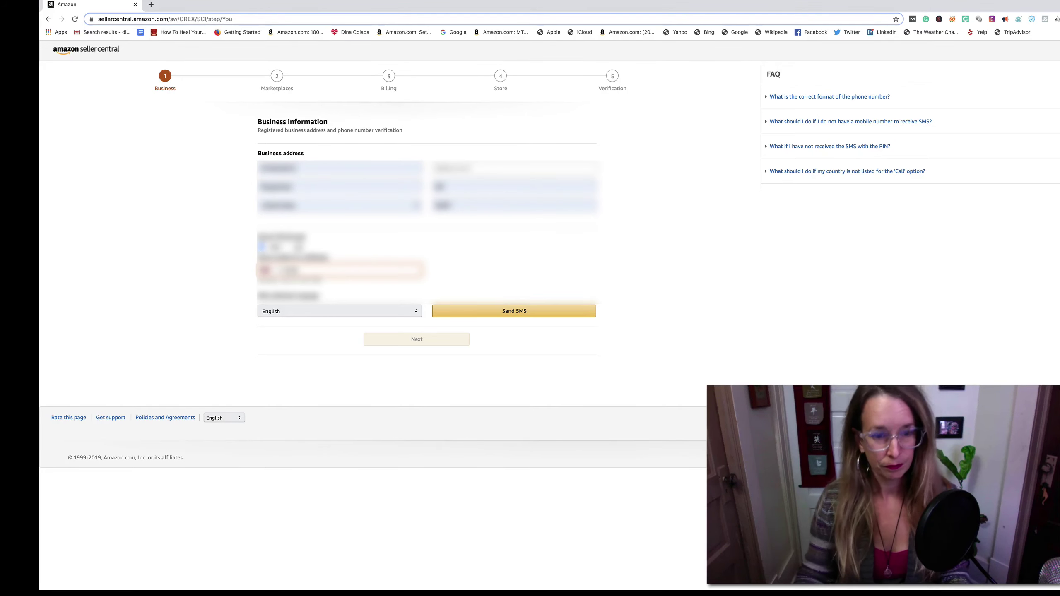
{"action": "type", "text": "234"}
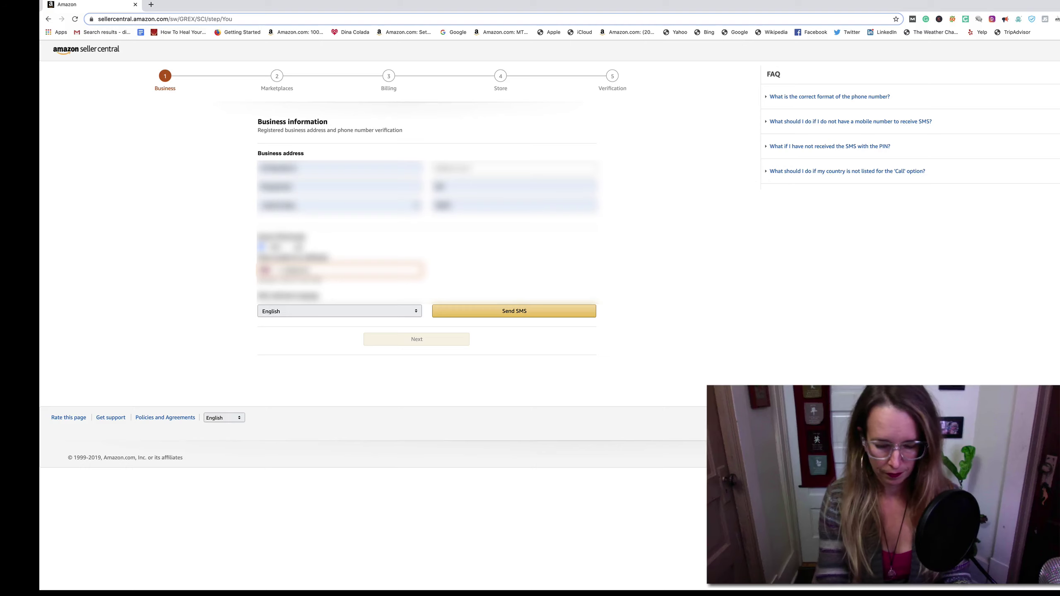
{"action": "type", "text": "567"}
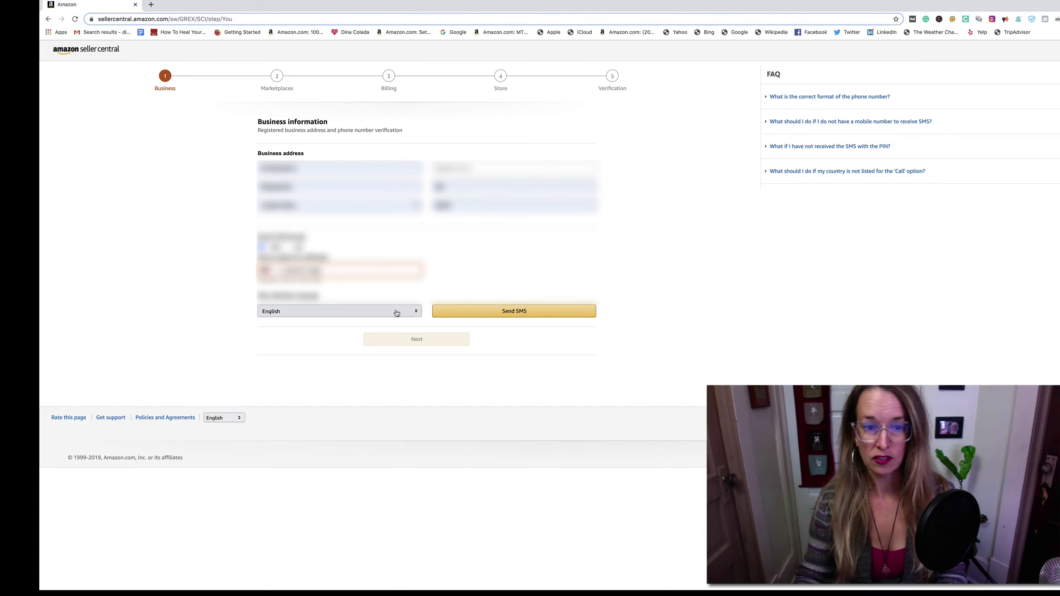
{"action": "left_click", "coordinate": [505, 313]}
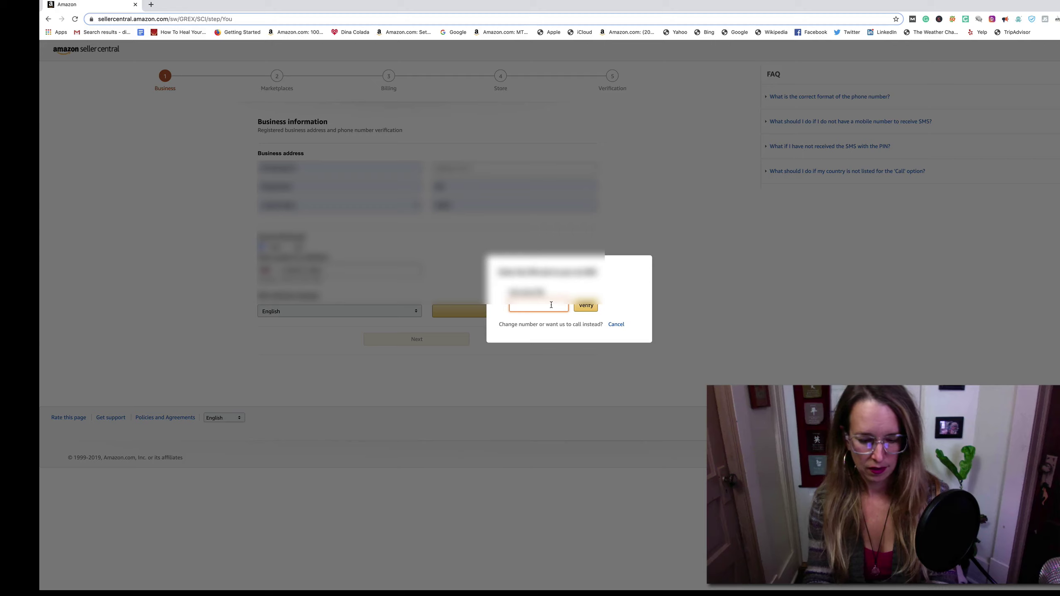
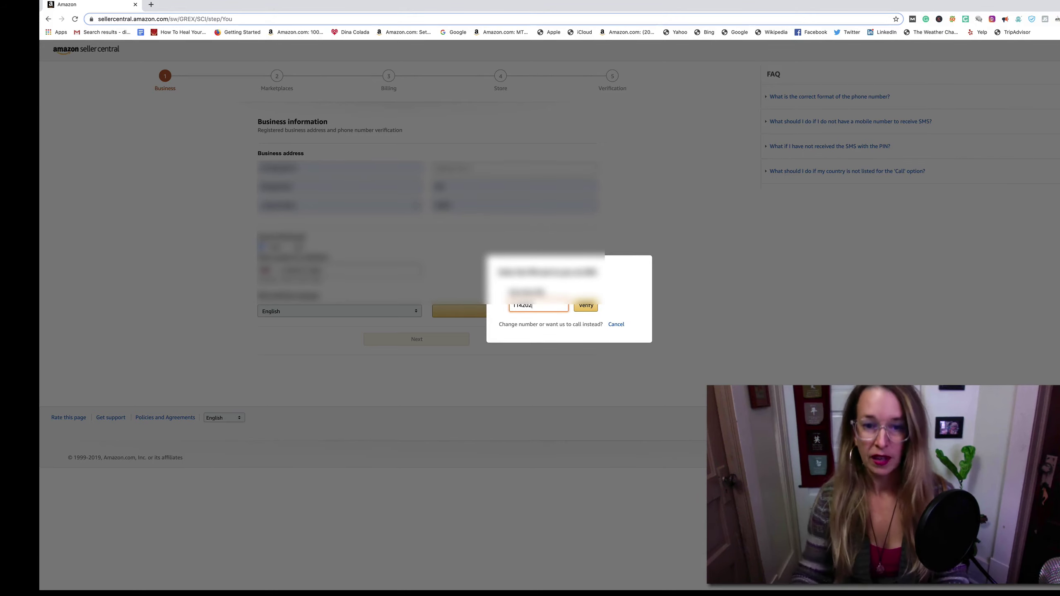
{"action": "left_click", "coordinate": [594, 307]}
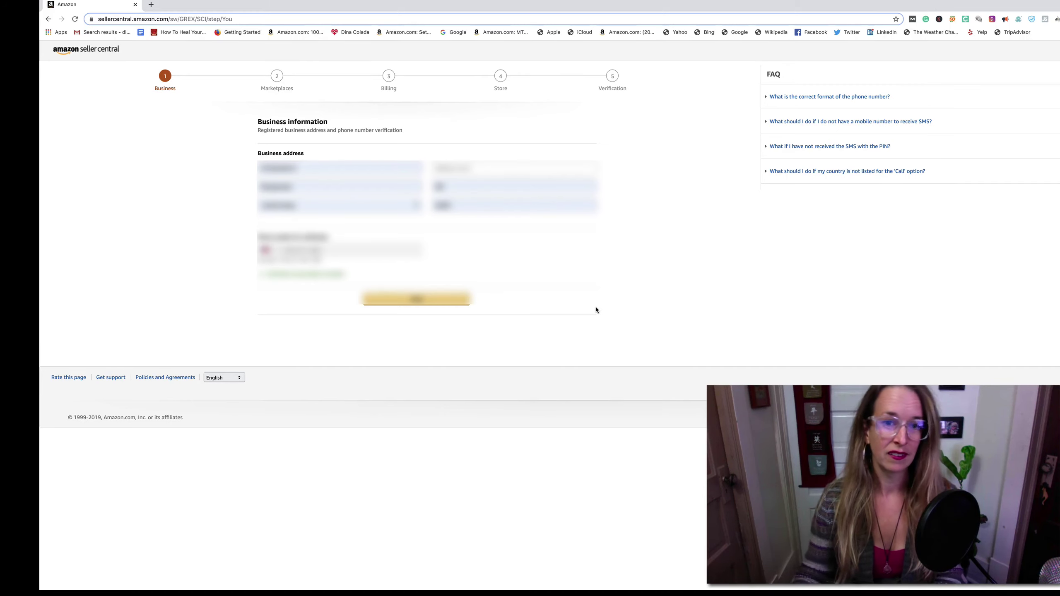
- Confirm the second suggested business address and continue to Marketplaces
{"action": "left_click", "coordinate": [419, 298]}
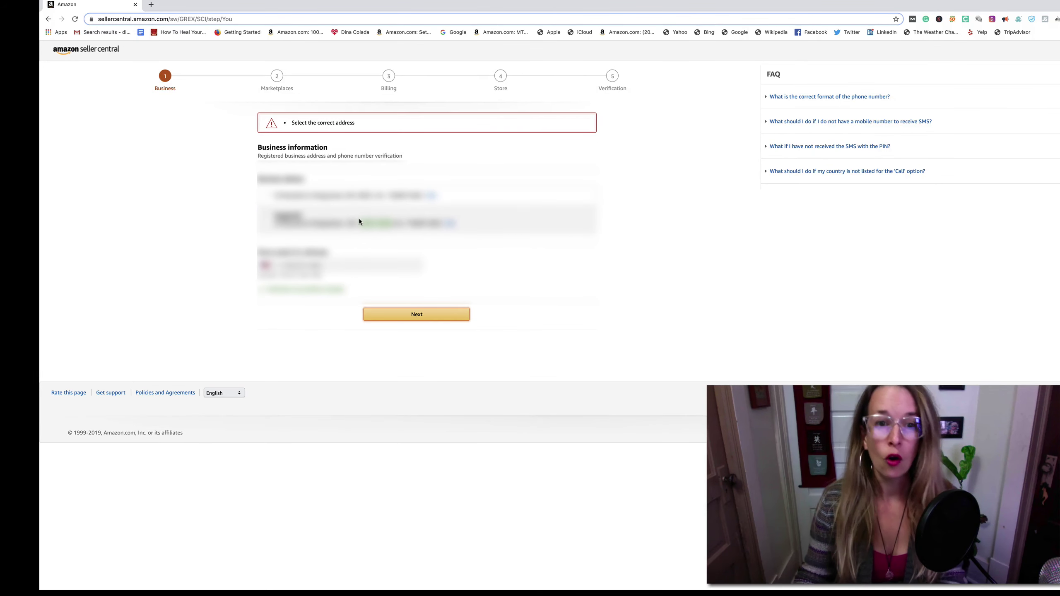
{"action": "left_click", "coordinate": [269, 214]}
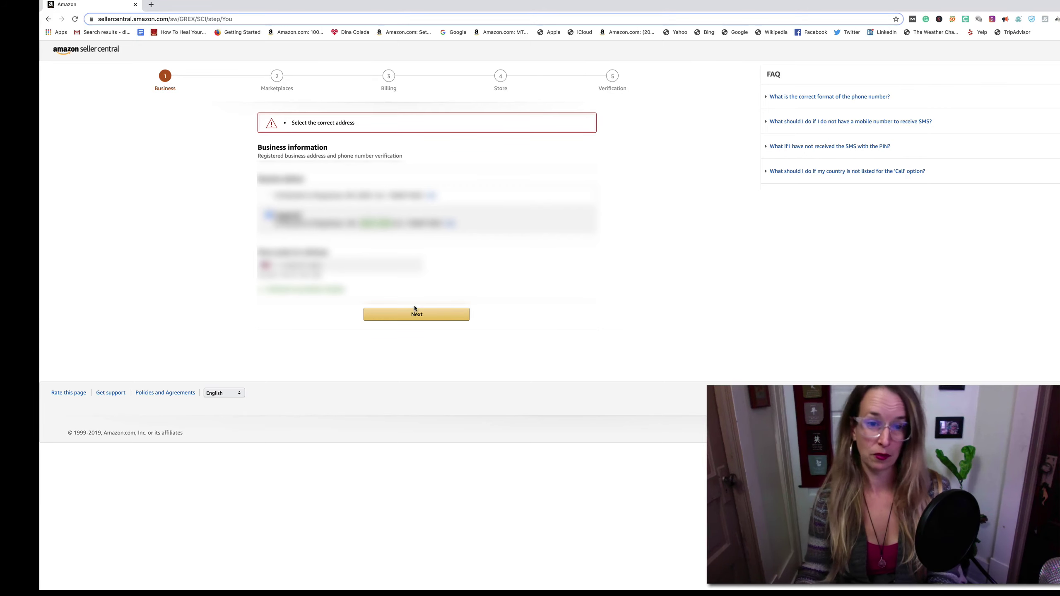
{"action": "left_click", "coordinate": [417, 316]}
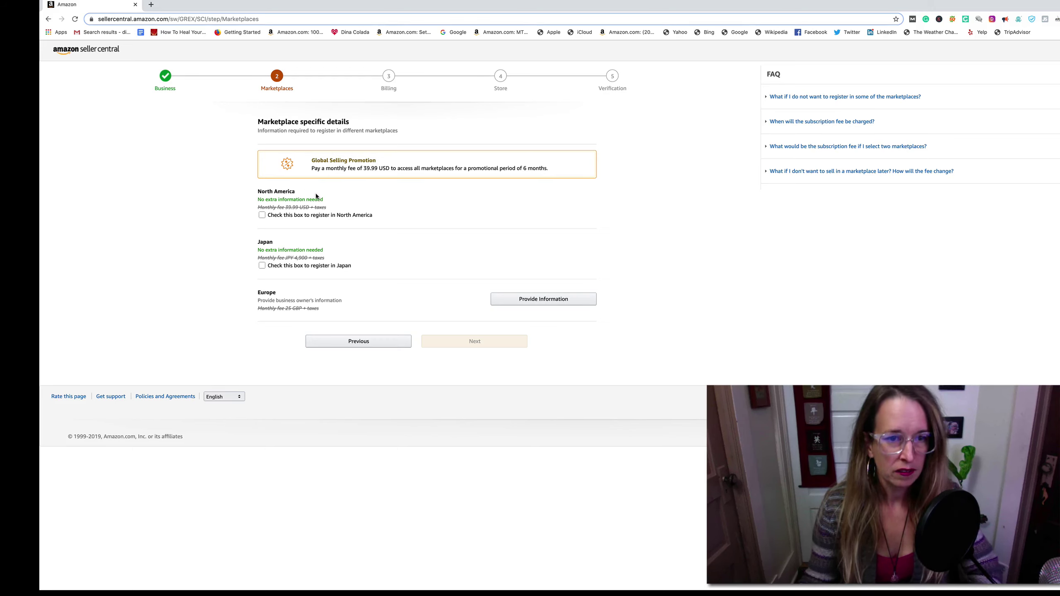
- Select North America, deselect Japan, and continue to Billing
{"action": "left_click", "coordinate": [262, 214]}
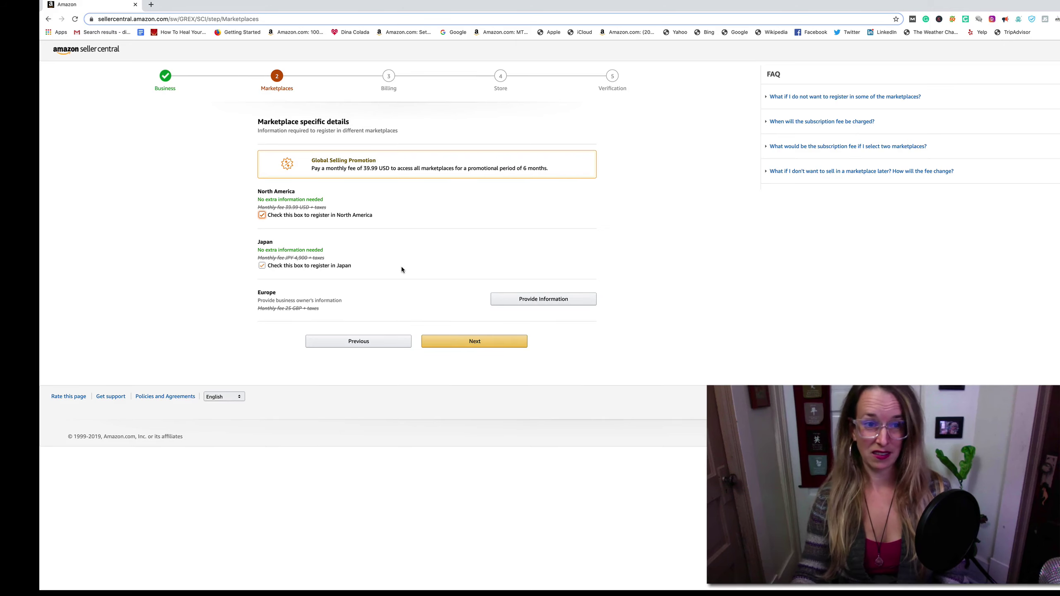
{"action": "left_click", "coordinate": [309, 266]}
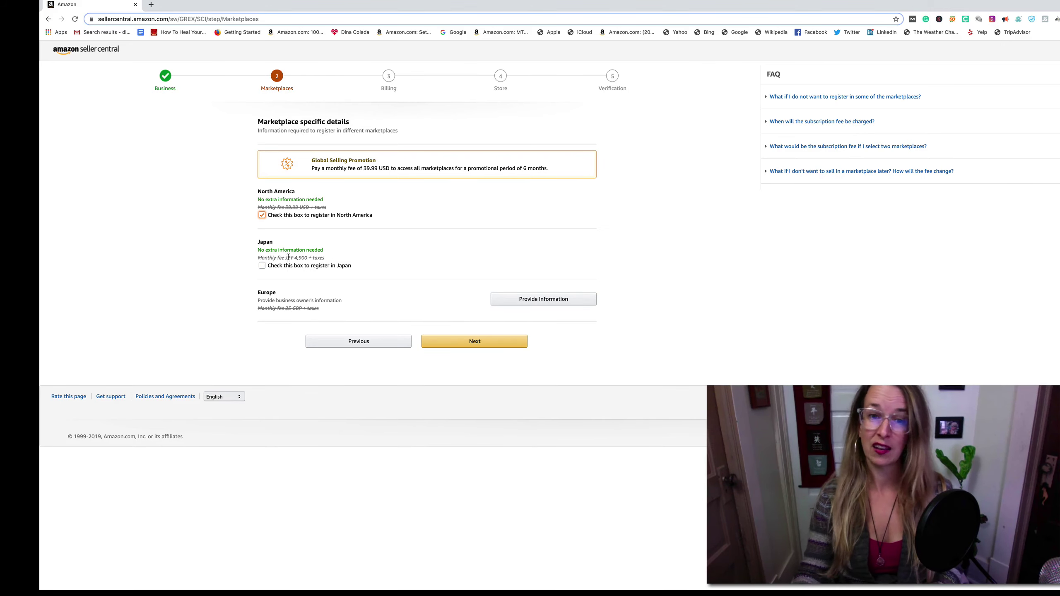
{"action": "left_click", "coordinate": [619, 345]}
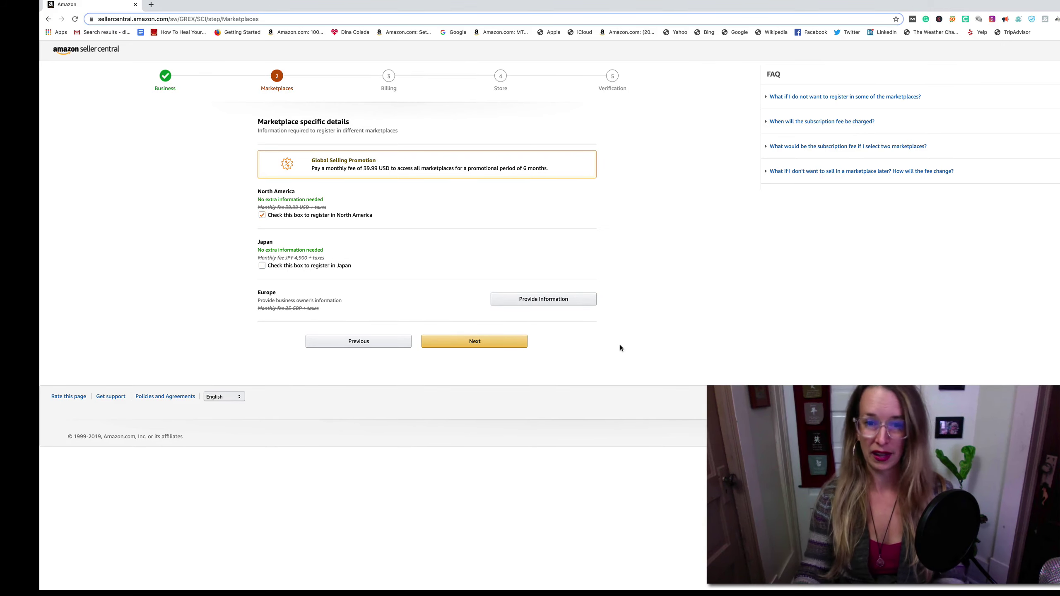
{"action": "left_click", "coordinate": [468, 342]}
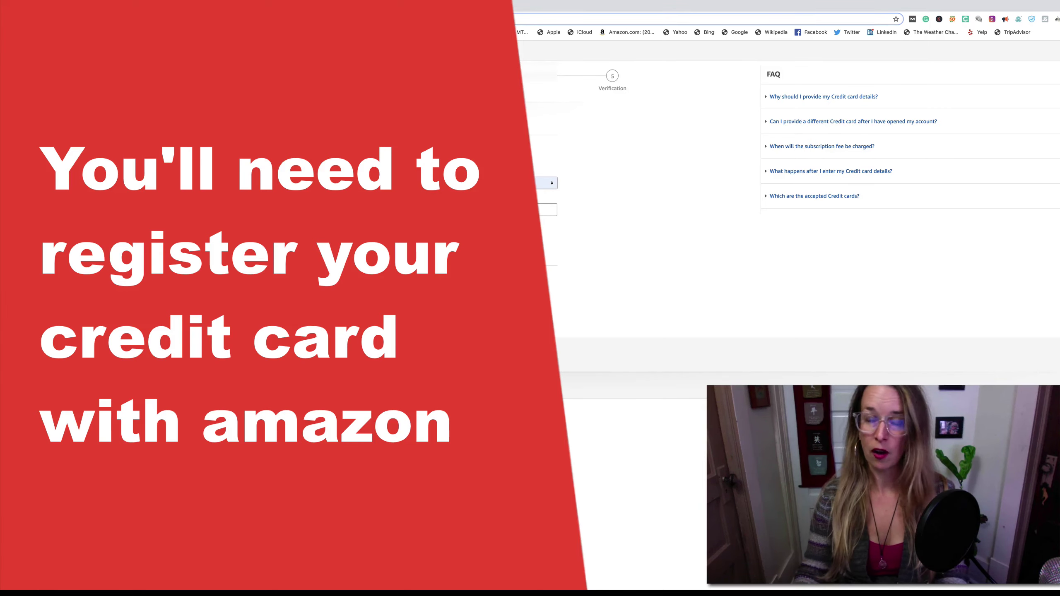
- Fill the credit card from saved Google Pay details to bring up the CVC prompt
{"action": "left_click", "coordinate": [279, 201]}
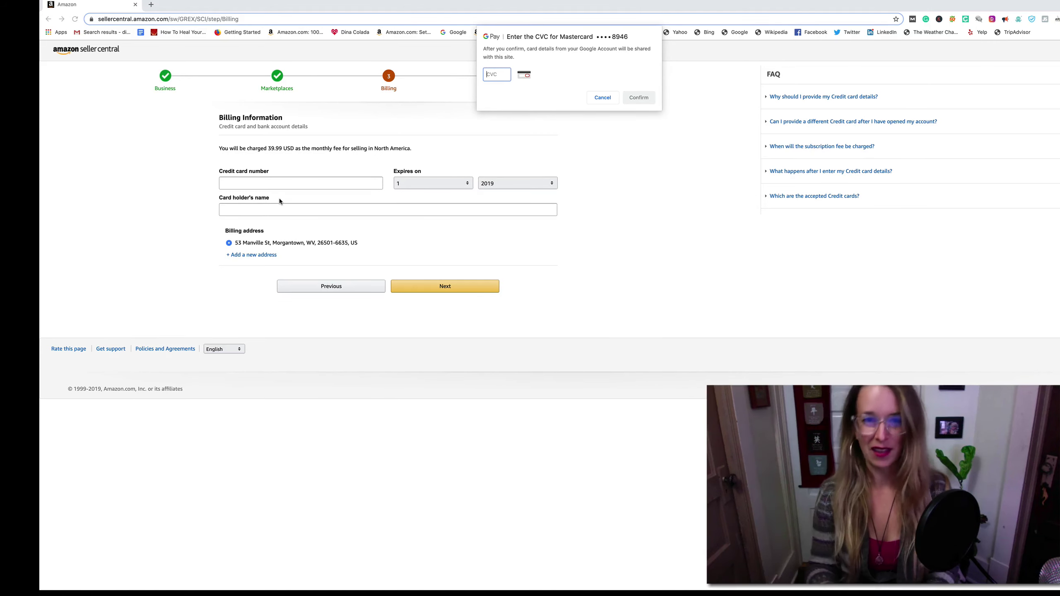
- Confirm the saved Mastercard's CVC, autofill the cardholder's name, and submit billing
{"action": "left_click", "coordinate": [266, 182]}
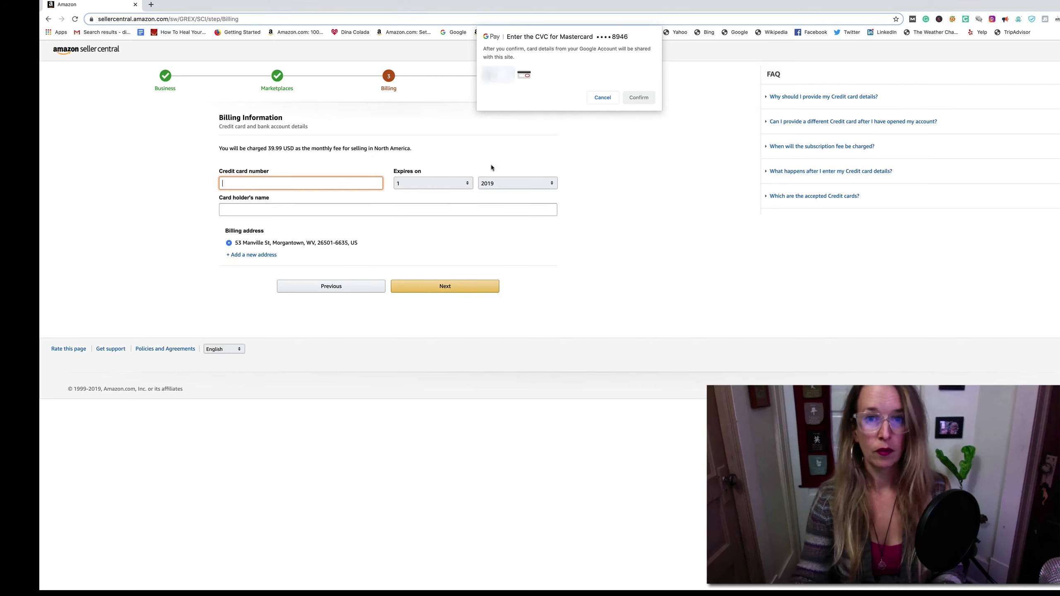
{"action": "left_click", "coordinate": [493, 72]}
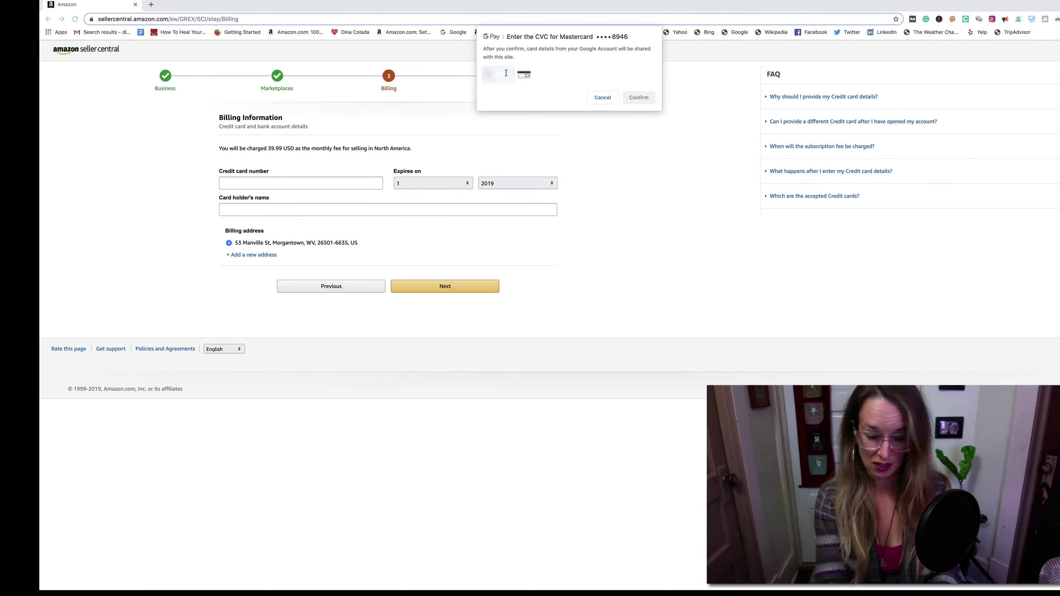
{"action": "left_click", "coordinate": [645, 98]}
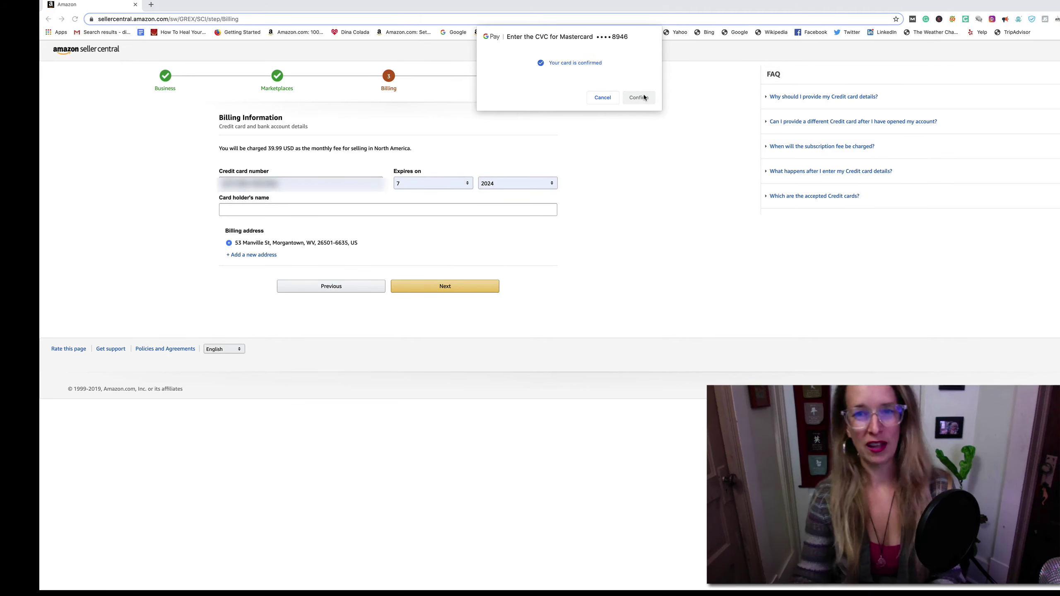
{"action": "left_click", "coordinate": [281, 209]}
{"action": "left_click", "coordinate": [274, 227]}
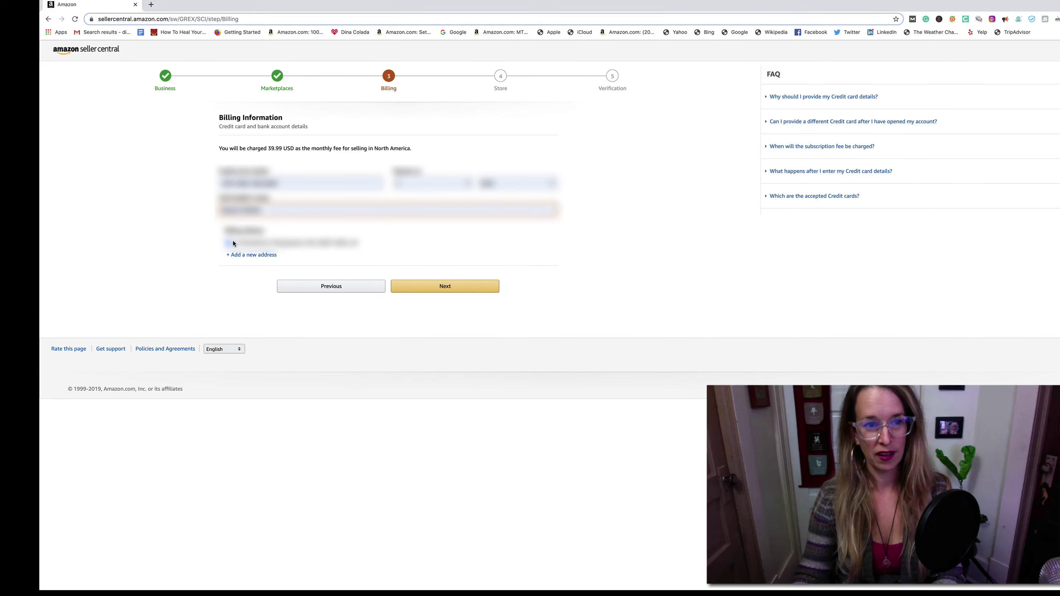
{"action": "left_click", "coordinate": [454, 289]}
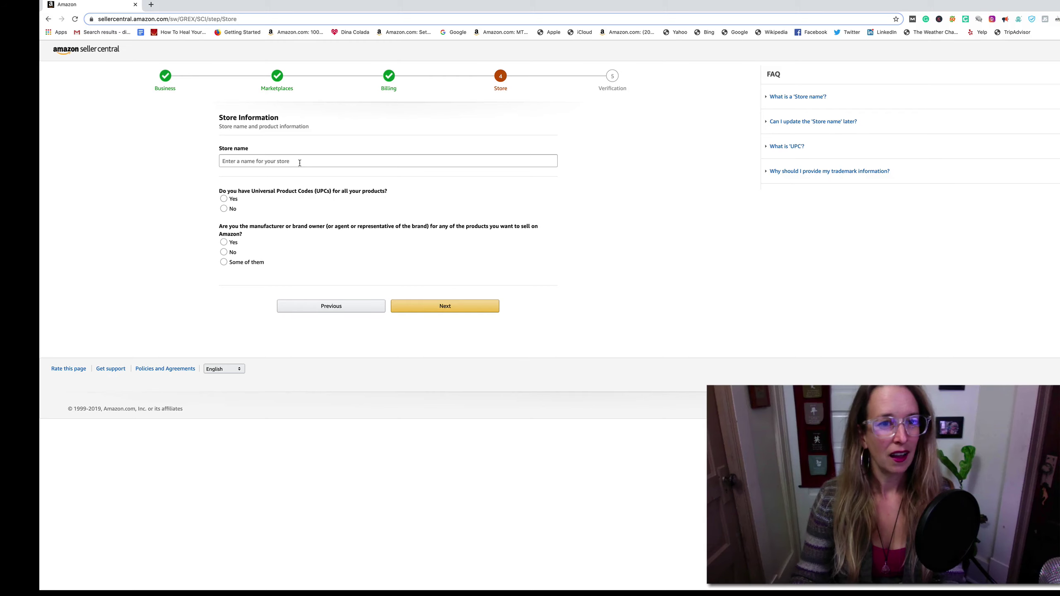
- Enter the store name, answer UPCs No, brand owner Yes, third question No, and continue
{"action": "left_click", "coordinate": [275, 162]}
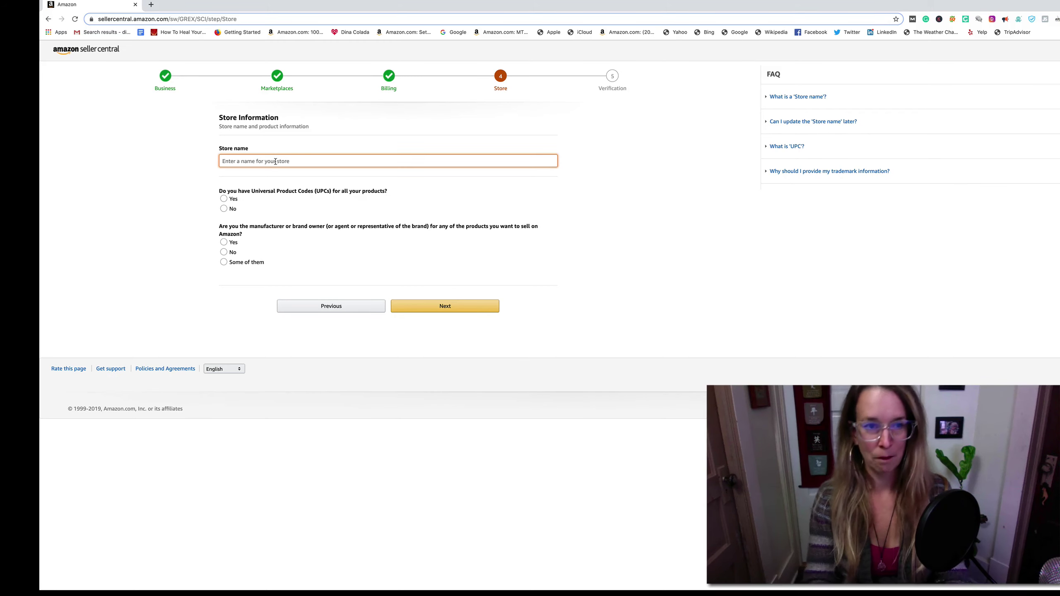
{"action": "type", "text": "Dina Colada's"}
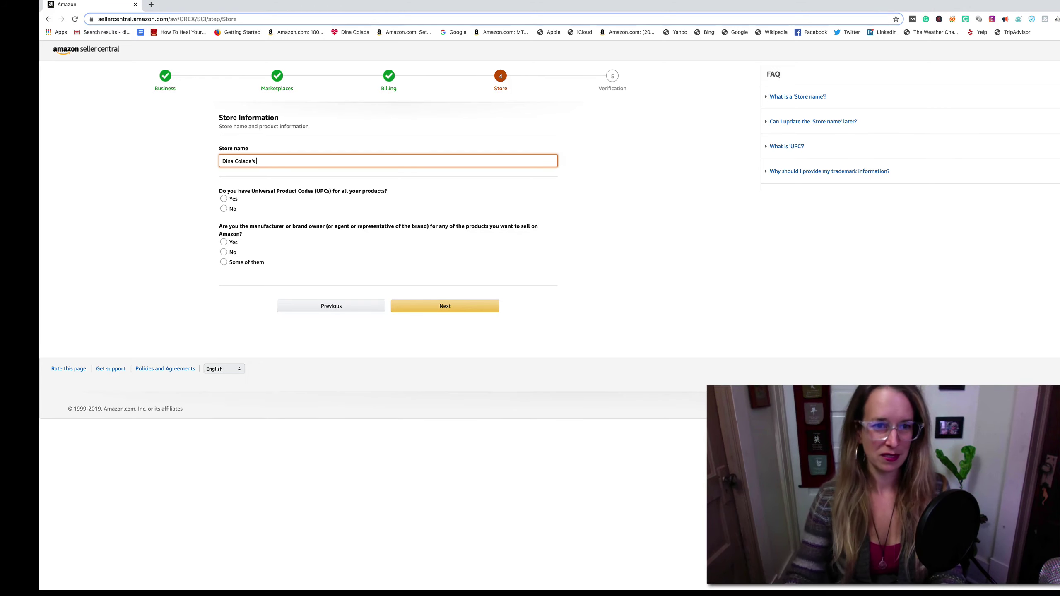
{"action": "left_click", "coordinate": [224, 209]}
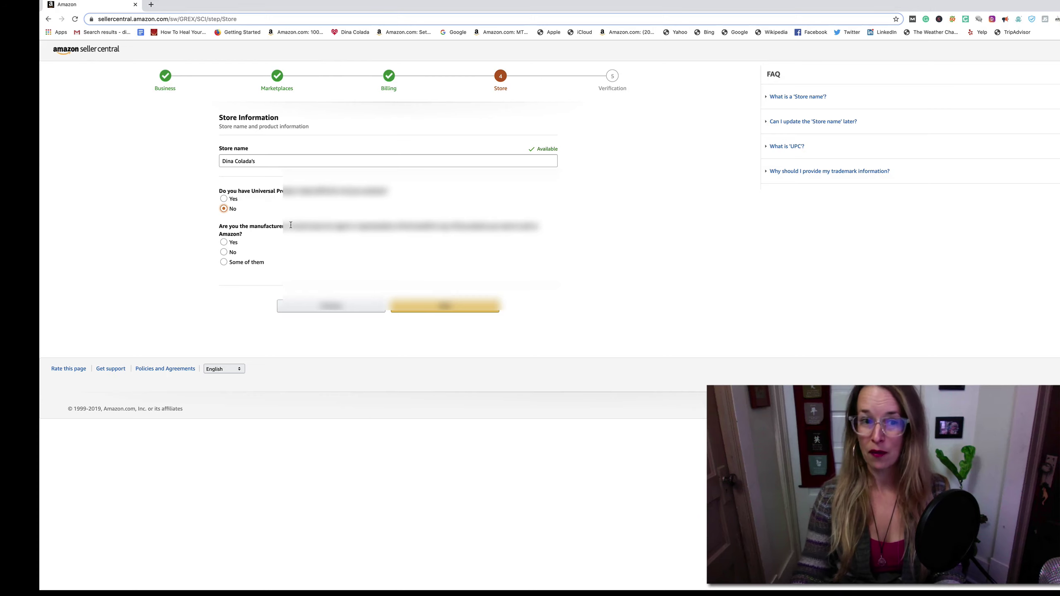
{"action": "left_click", "coordinate": [224, 242]}
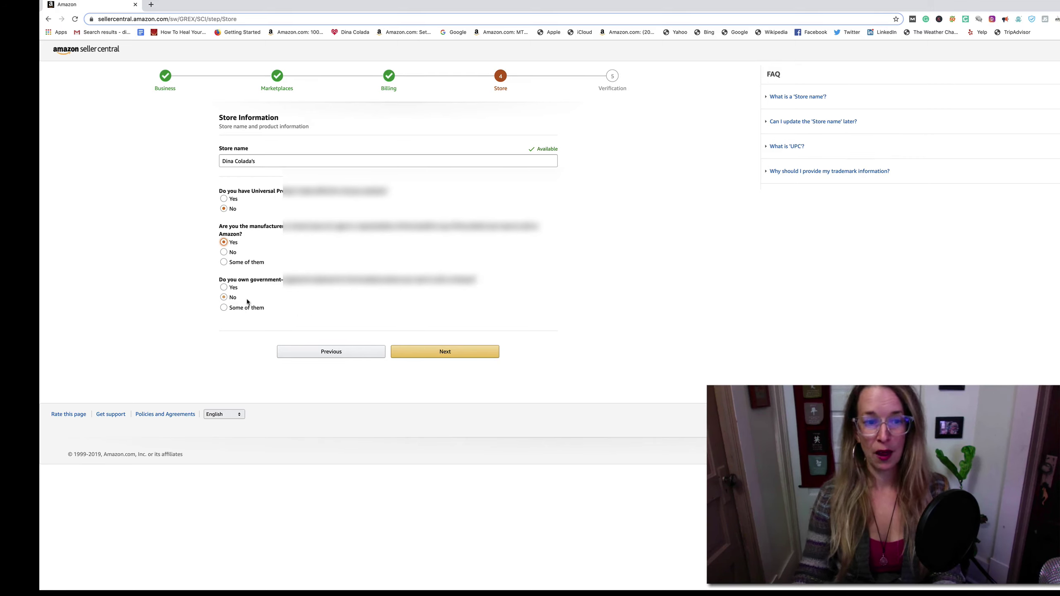
{"action": "left_click", "coordinate": [223, 297]}
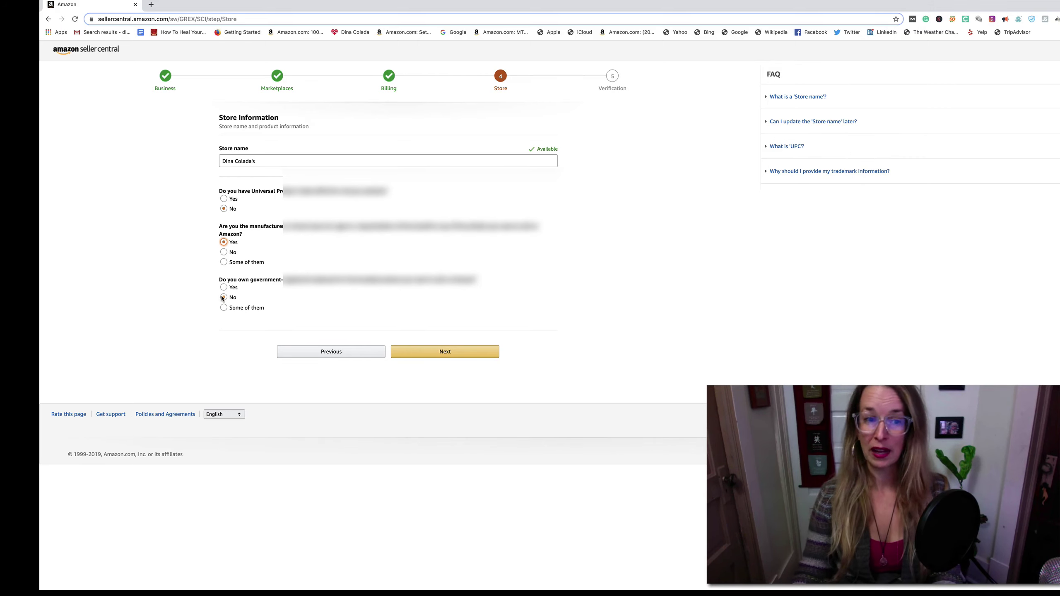
{"action": "left_click", "coordinate": [449, 352]}
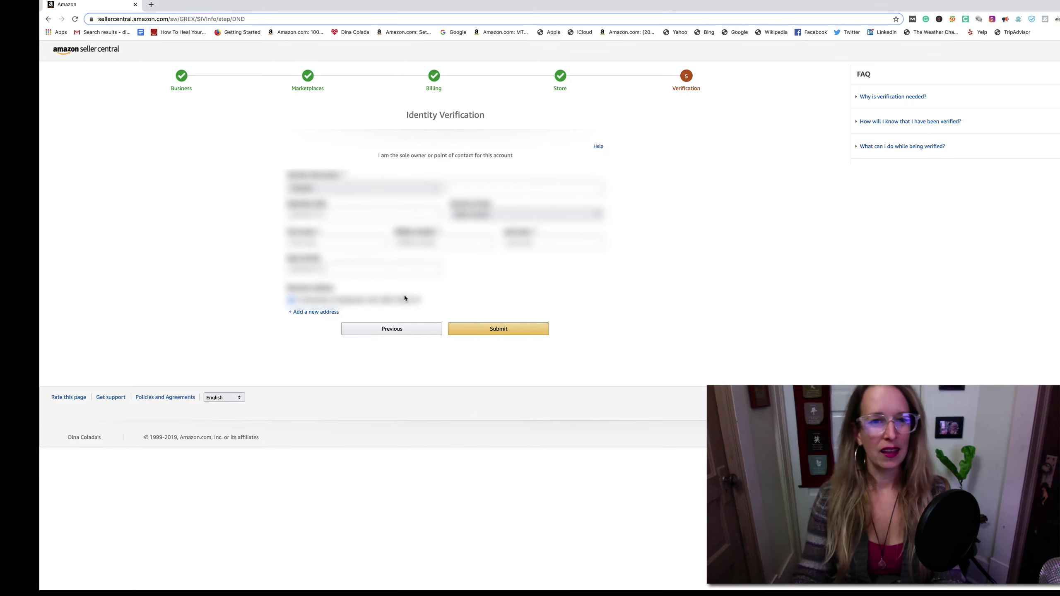
{"action": "left_click", "coordinate": [435, 190]}
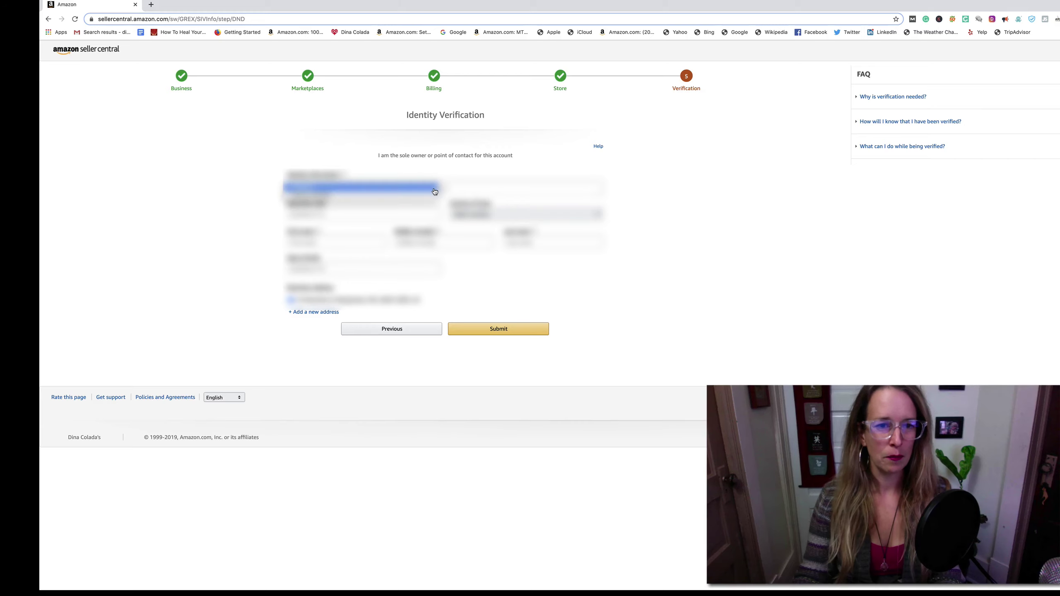
{"action": "left_click", "coordinate": [434, 191]}
{"action": "left_click", "coordinate": [476, 187]}
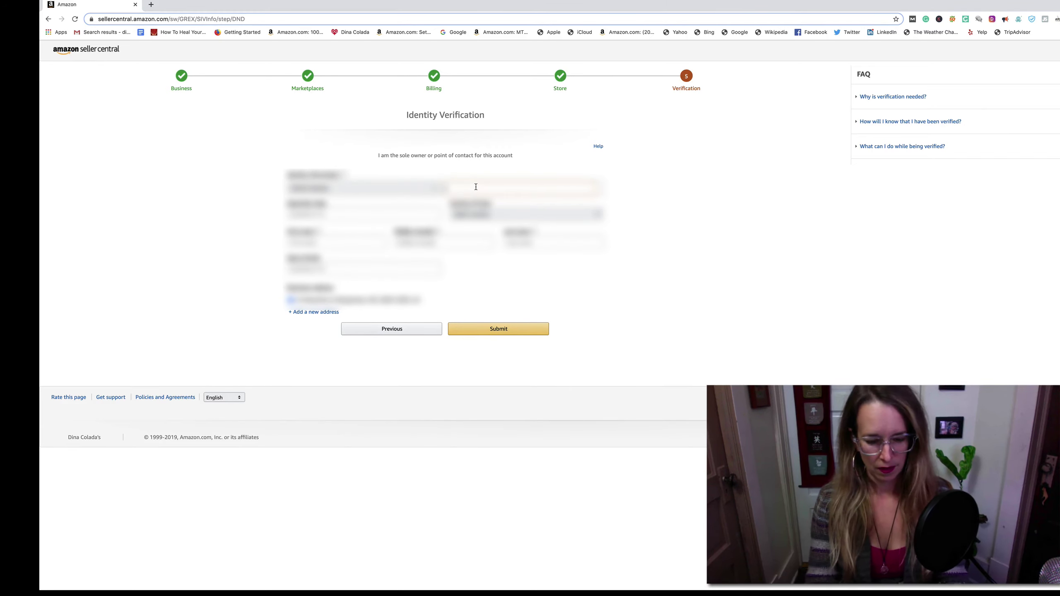
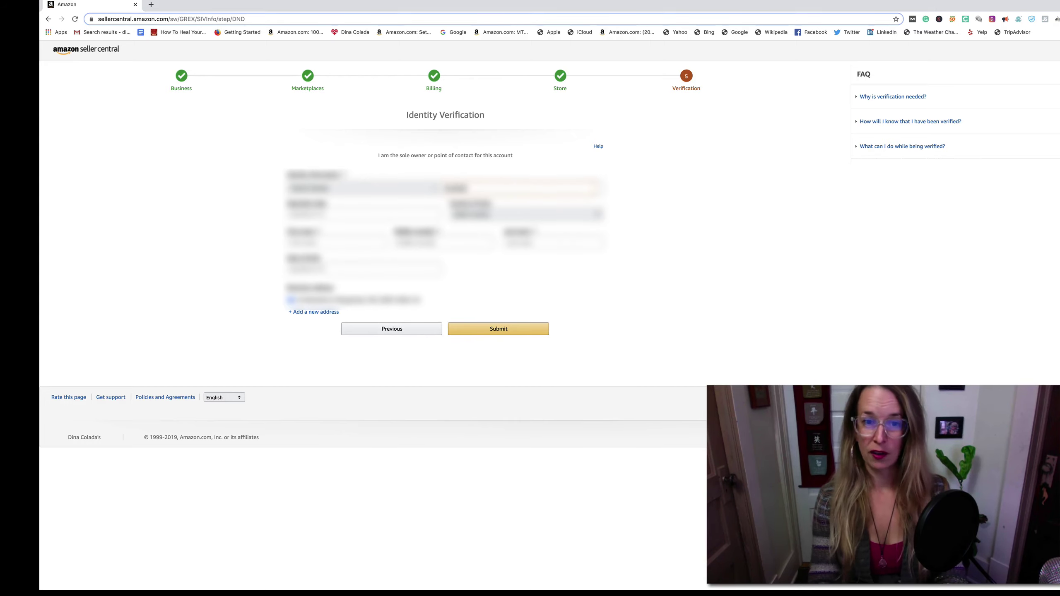
- Enter 12345678 in the second-row field, then erase it to correct the number
{"action": "left_click", "coordinate": [363, 214]}
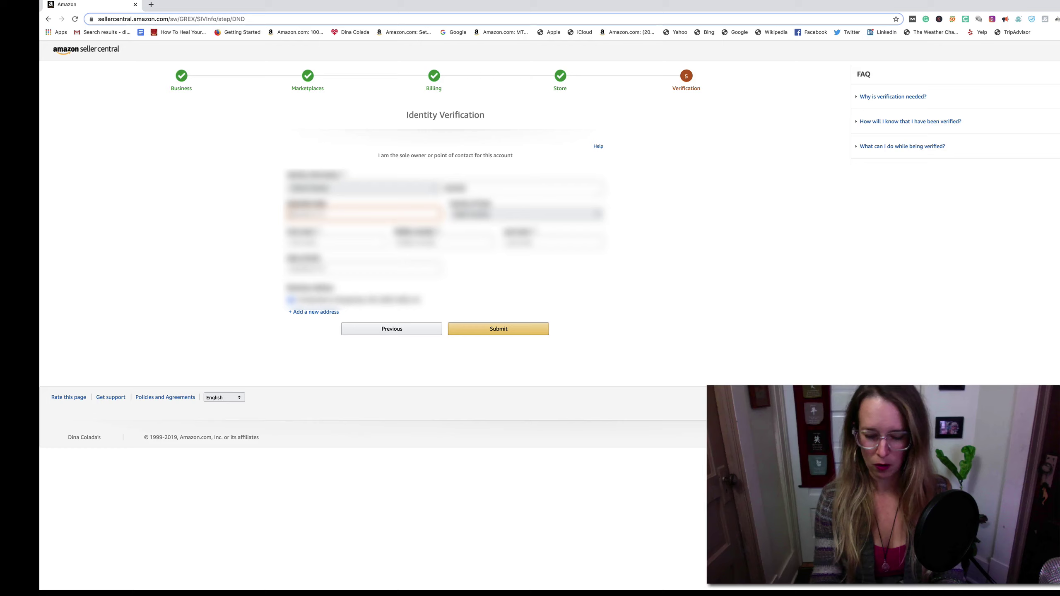
{"action": "key", "text": "BackSpace"}
{"action": "key", "text": "BackSpace"}
{"action": "key", "text": "BackSpace"}
{"action": "key", "text": "BackSpace"}
{"action": "key", "text": "BackSpace"}
{"action": "key", "text": "BackSpace"}
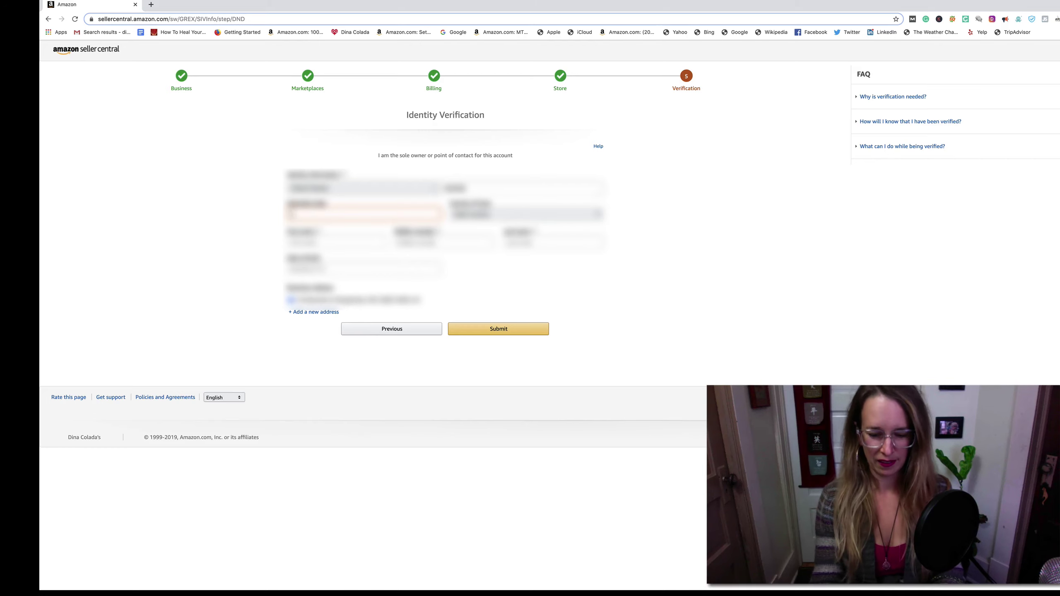
{"action": "type", "text": "12"}
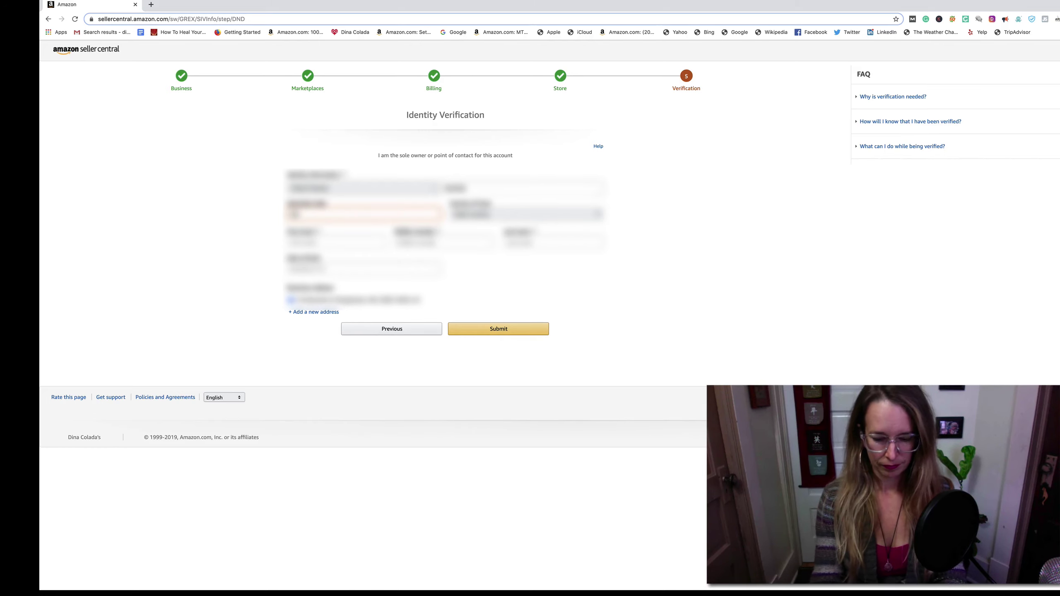
{"action": "type", "text": "345678"}
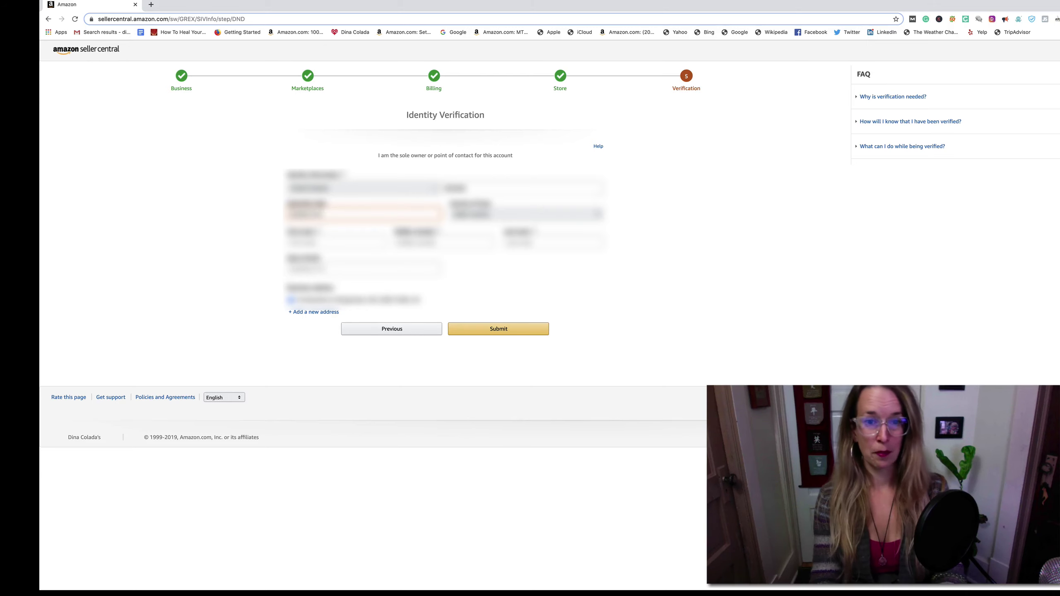
{"action": "key", "text": "shift+Tab"}
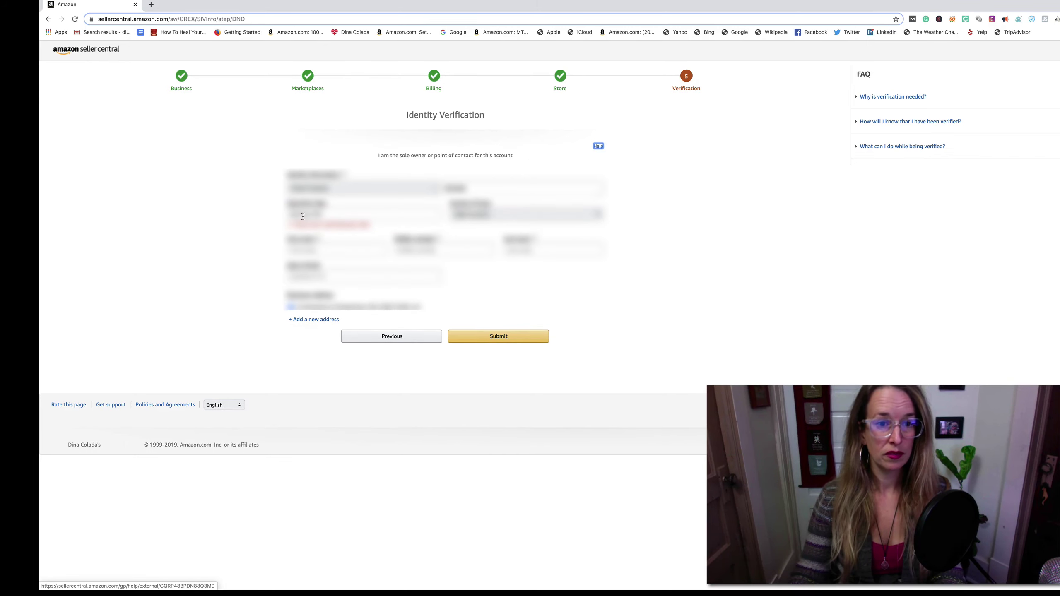
{"action": "left_click", "coordinate": [309, 212]}
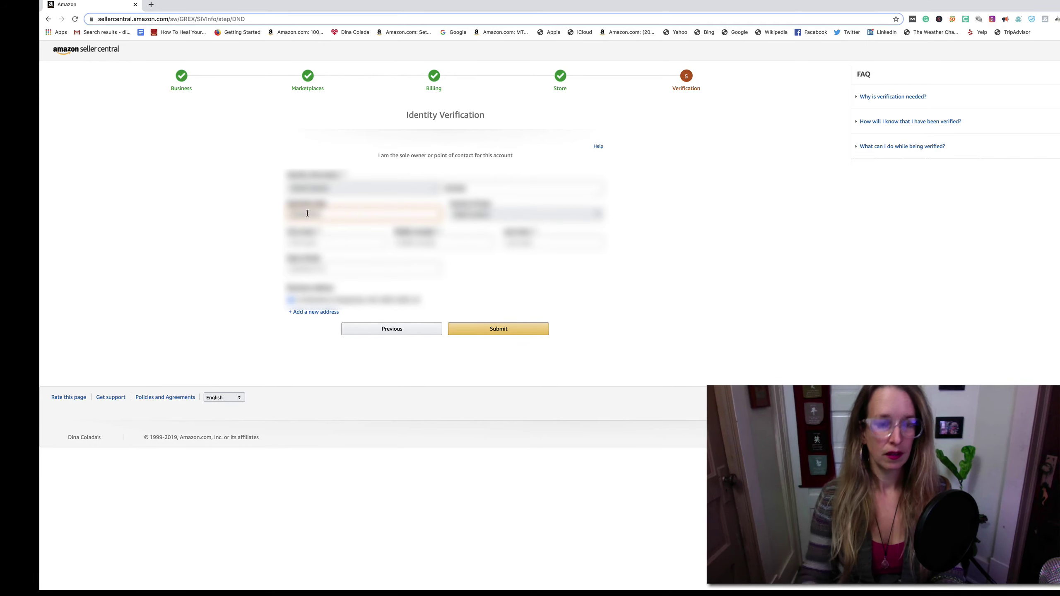
{"action": "left_click_drag", "start_coordinate": [308, 214], "coordinate": [264, 215]}
{"action": "key", "text": "BackSpace"}
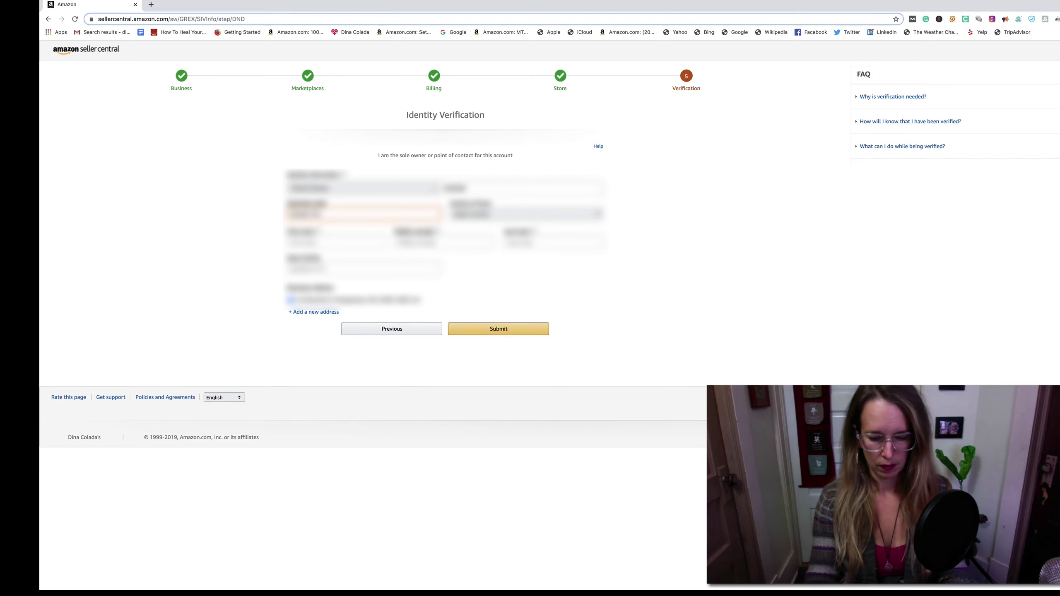
{"action": "key", "text": "BackSpace"}
{"action": "key", "text": "BackSpace"}
{"action": "key", "text": "BackSpace"}
{"action": "key", "text": "BackSpace"}
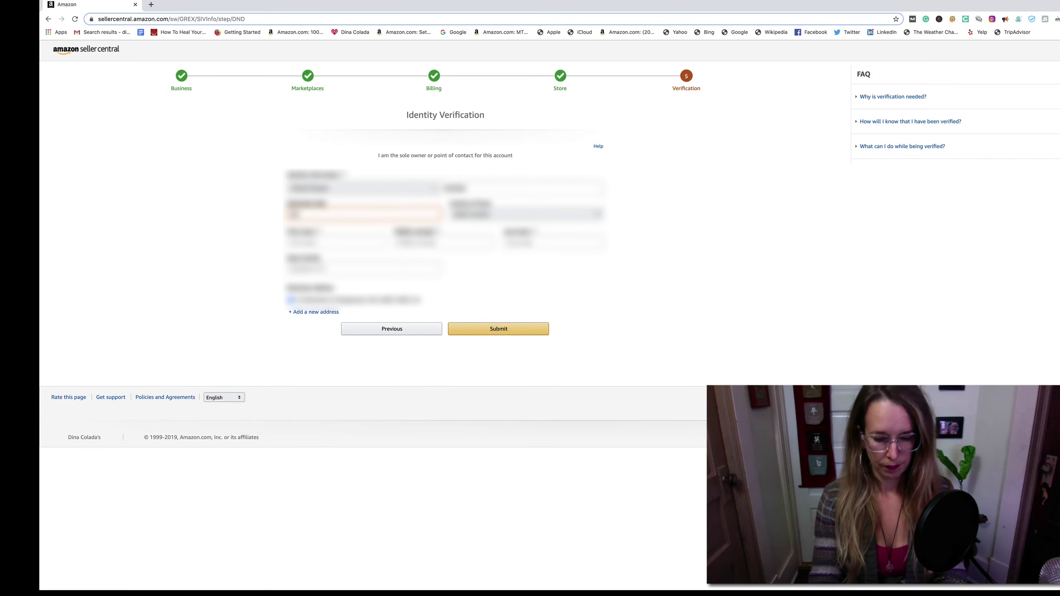
- Re-enter the flagged ID number as 111111 so its validation error clears
{"action": "type", "text": "1234"}
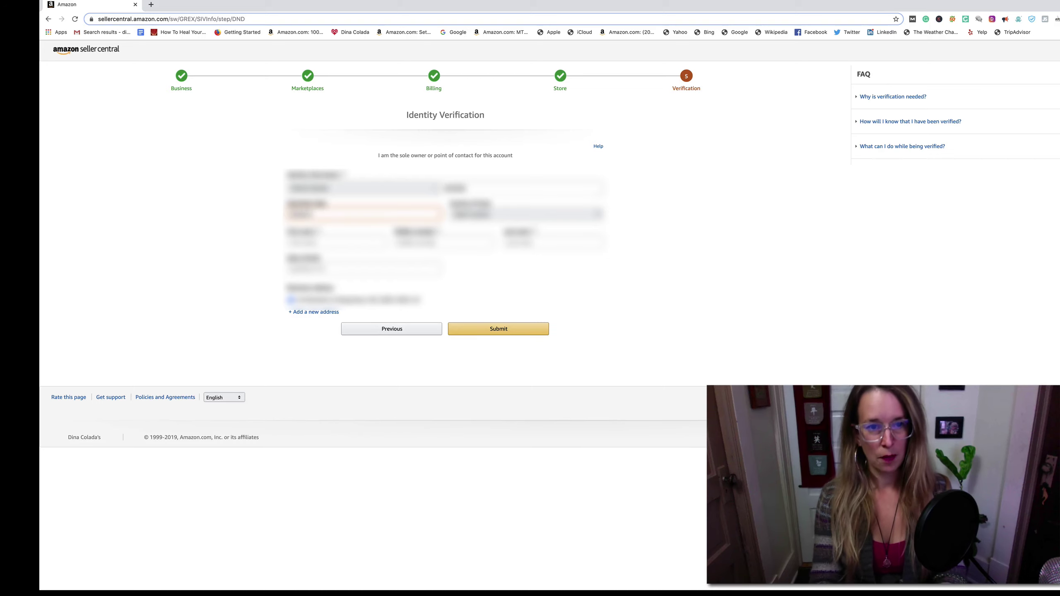
{"action": "type", "text": "5"}
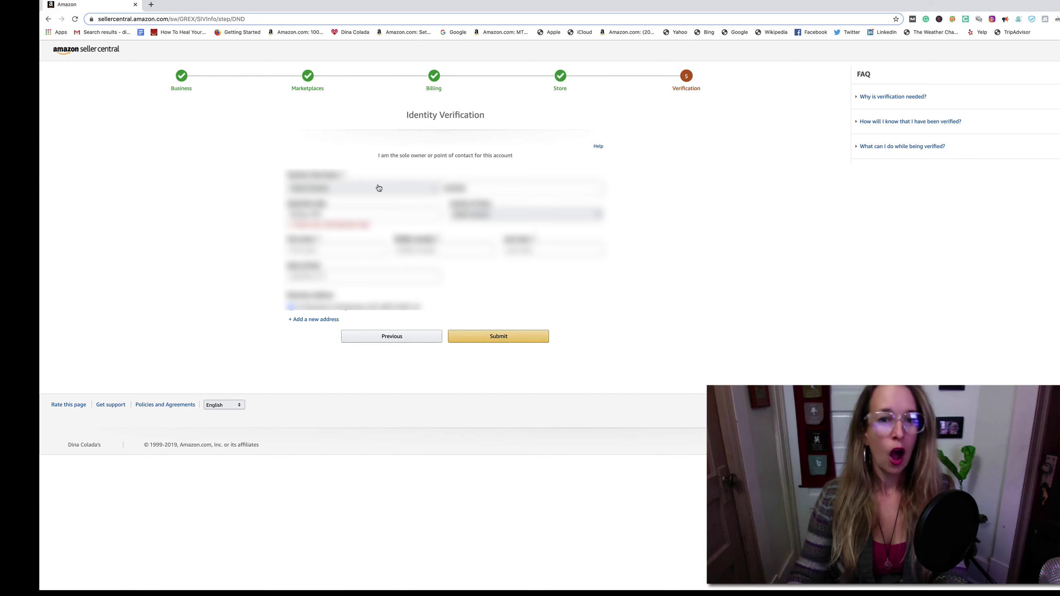
{"action": "left_click", "coordinate": [387, 211]}
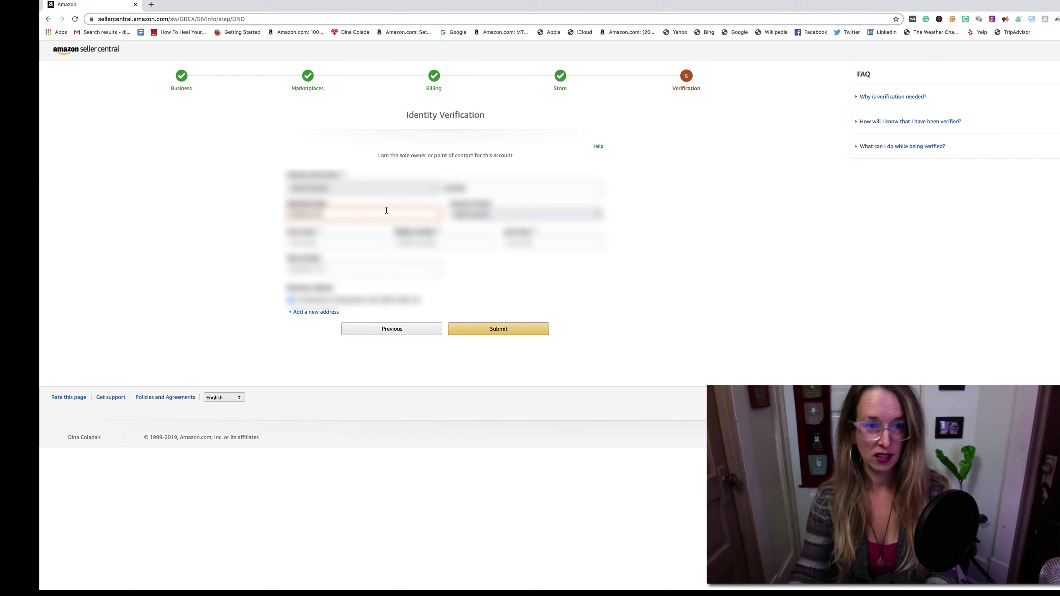
{"action": "left_click_drag", "start_coordinate": [378, 212], "coordinate": [272, 206]}
{"action": "key", "text": "BackSpace"}
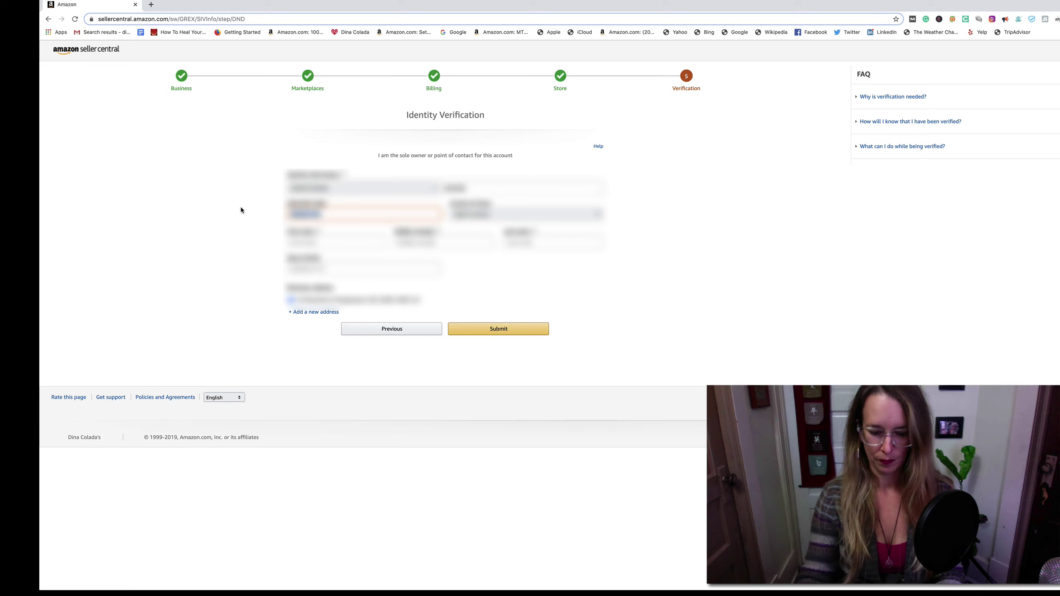
{"action": "key", "text": "Tab"}
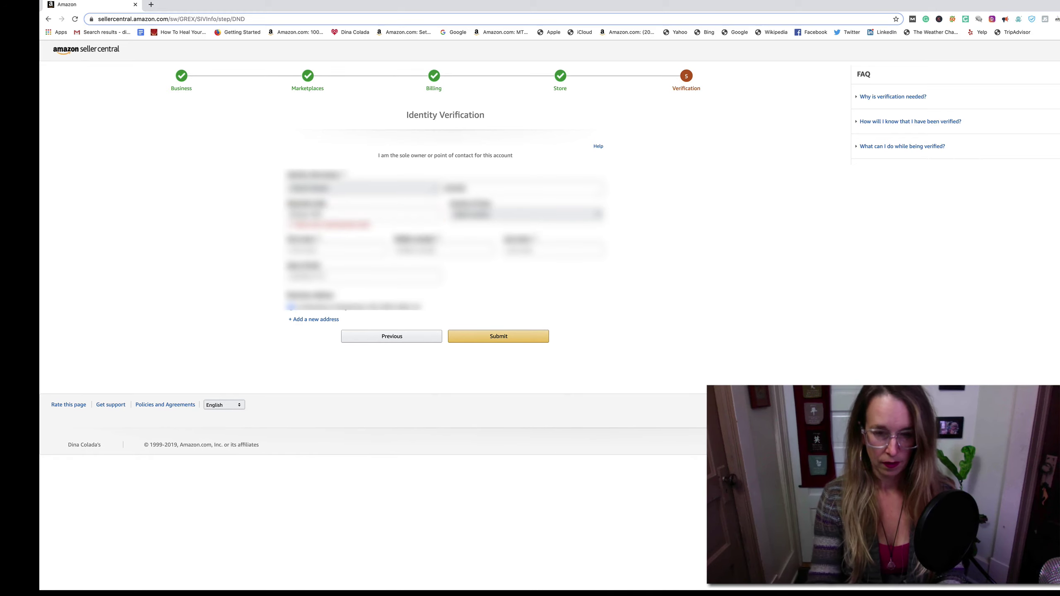
{"action": "double_click", "coordinate": [304, 206]}
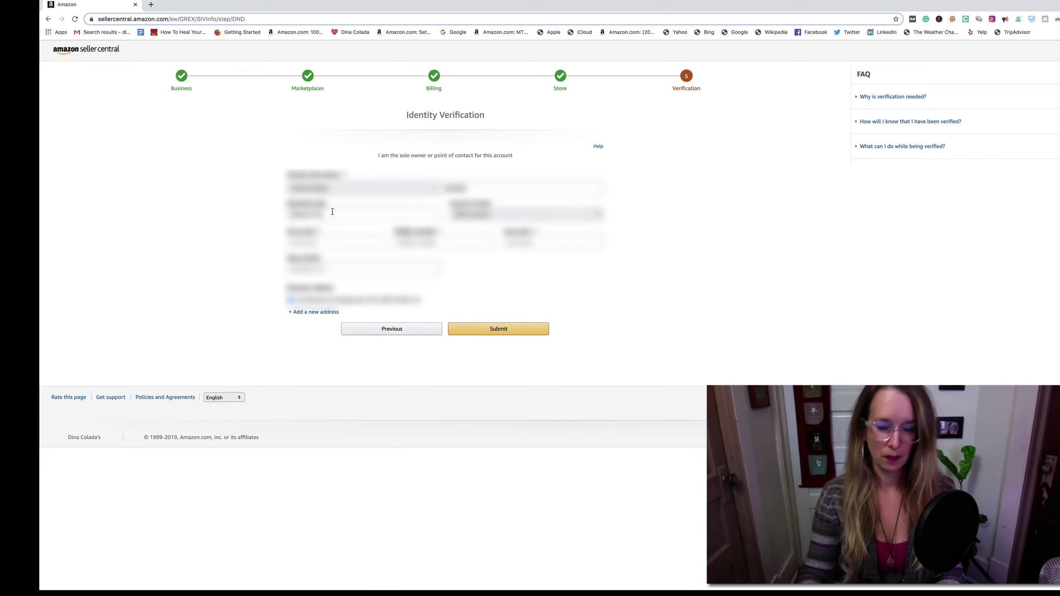
{"action": "type", "text": "1"}
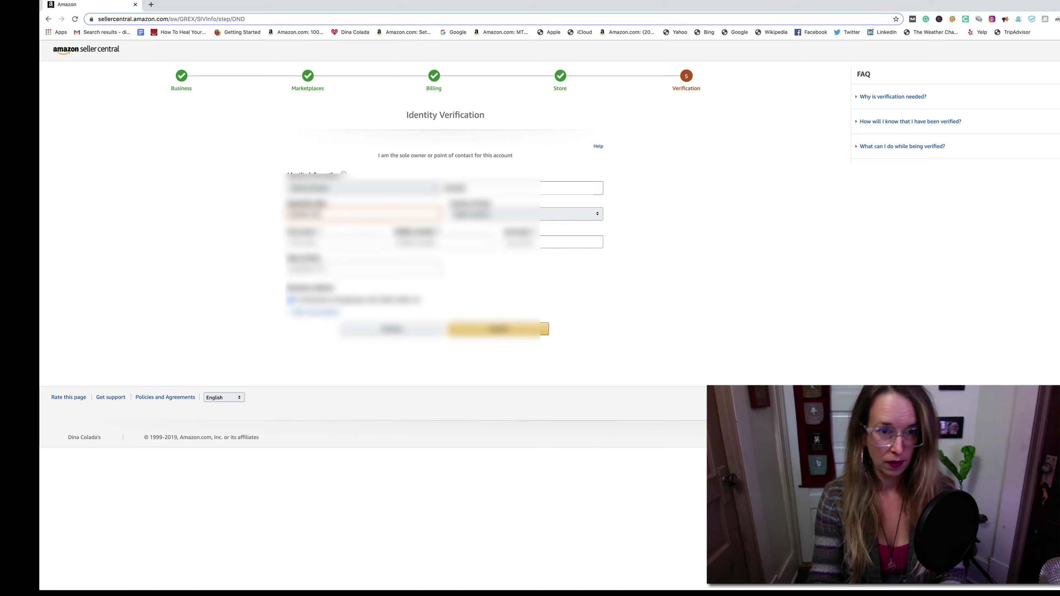
{"action": "key", "text": "BackSpace"}
{"action": "key", "text": "BackSpace"}
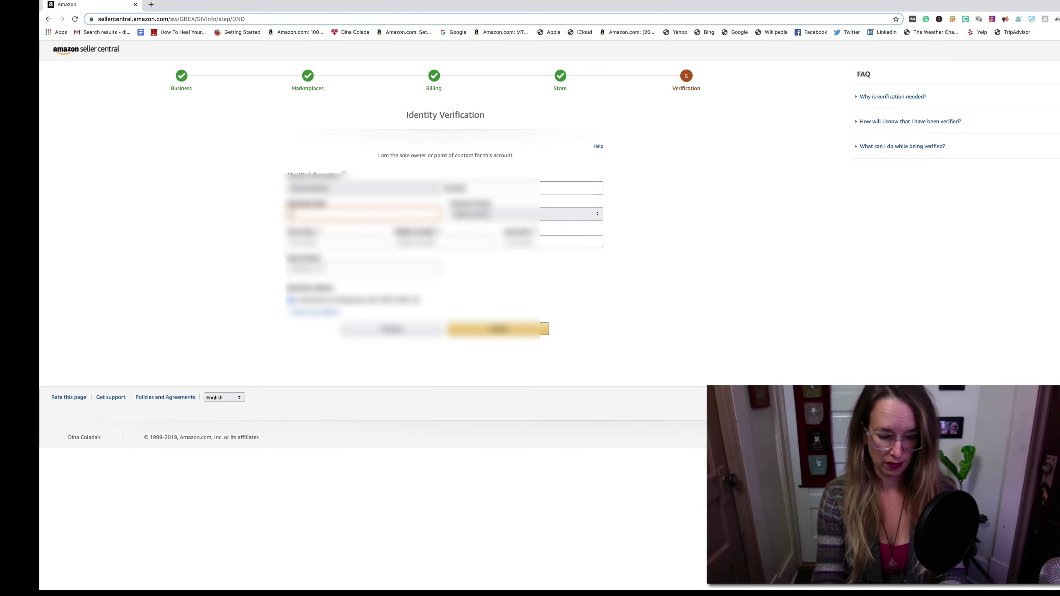
{"action": "type", "text": "1"}
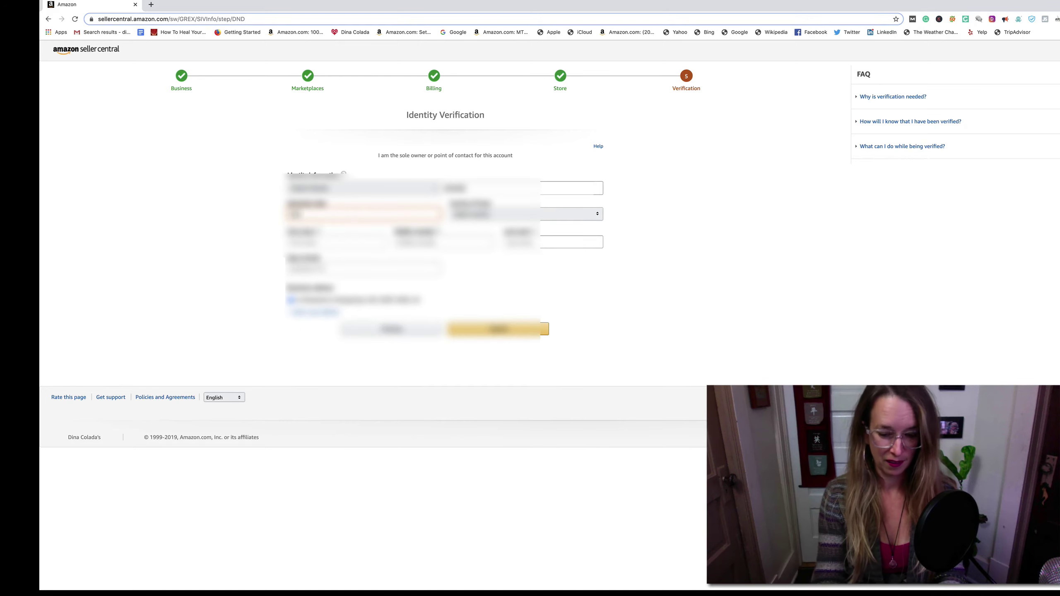
{"action": "type", "text": "11"}
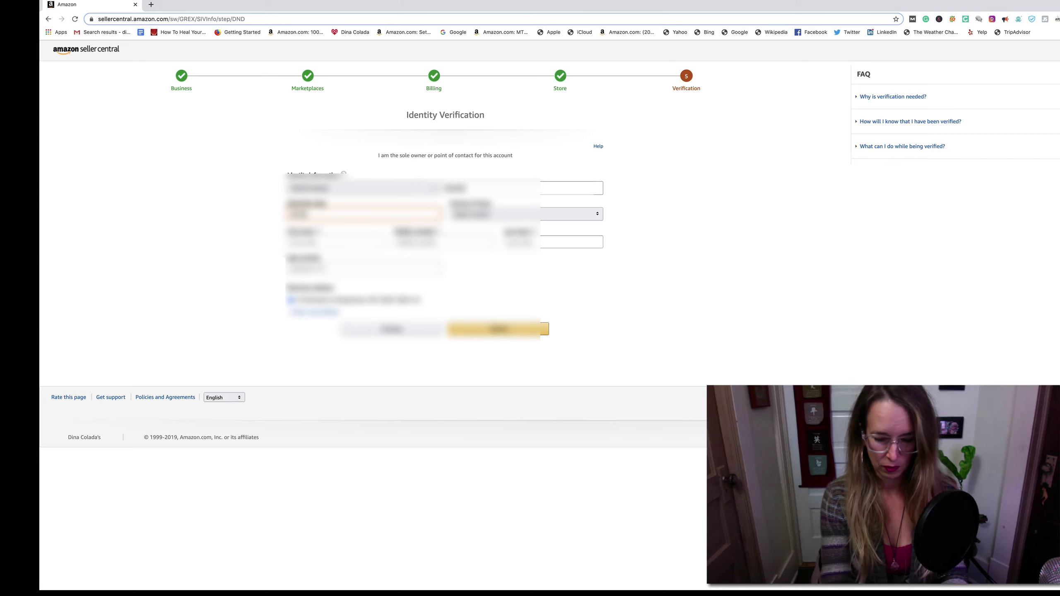
{"action": "type", "text": "111"}
{"action": "left_click", "coordinate": [198, 218]}
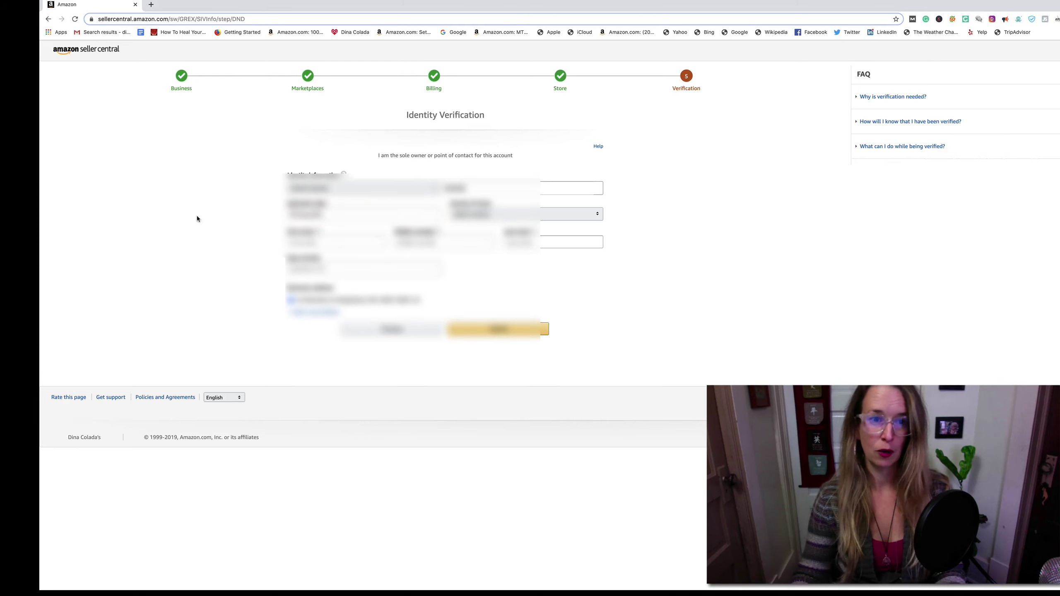
{"action": "left_click", "coordinate": [308, 214]}
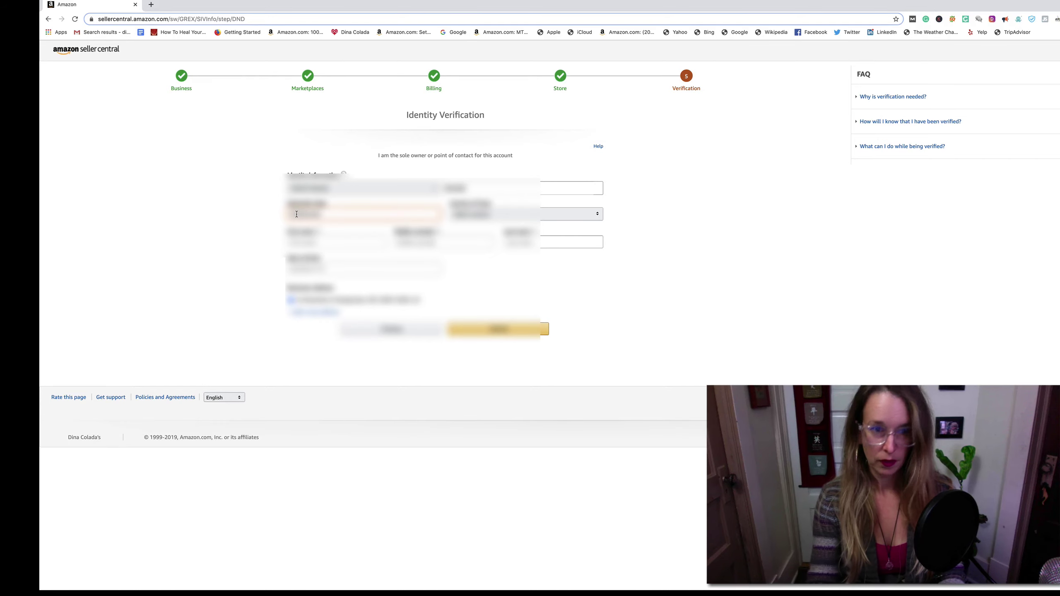
{"action": "key", "text": "Tab"}
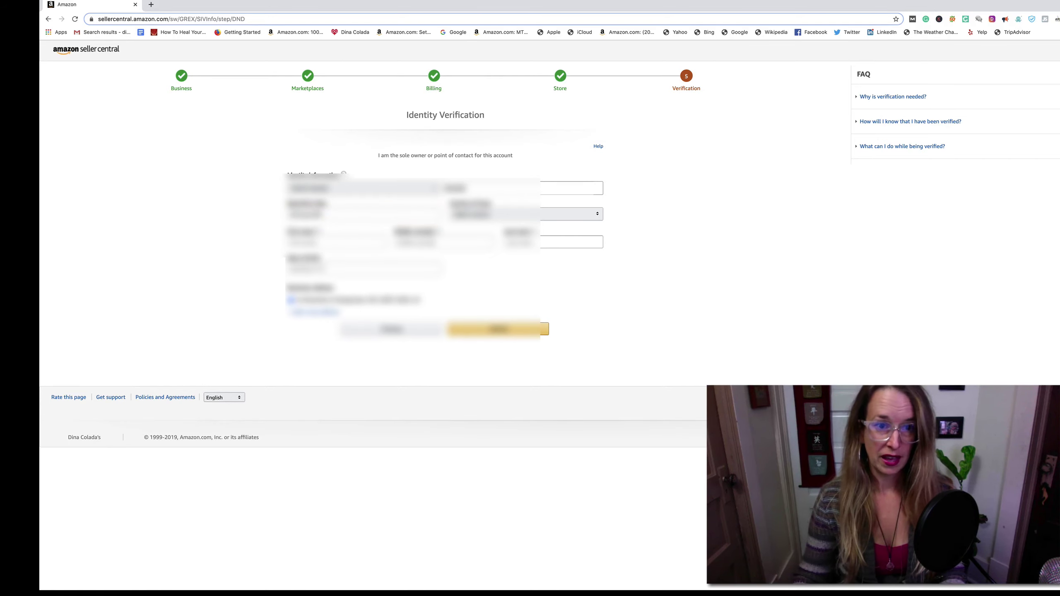
{"action": "left_click", "coordinate": [307, 213]}
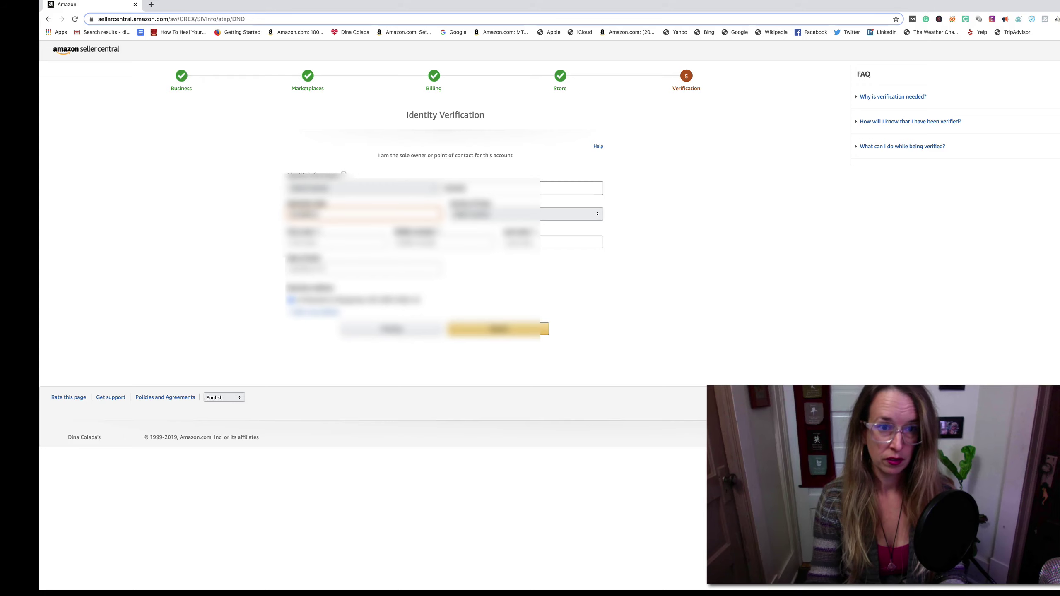
{"action": "left_click", "coordinate": [268, 215]}
- Fill the date field with 121985, correcting the year to 1985
{"action": "left_click", "coordinate": [292, 215]}
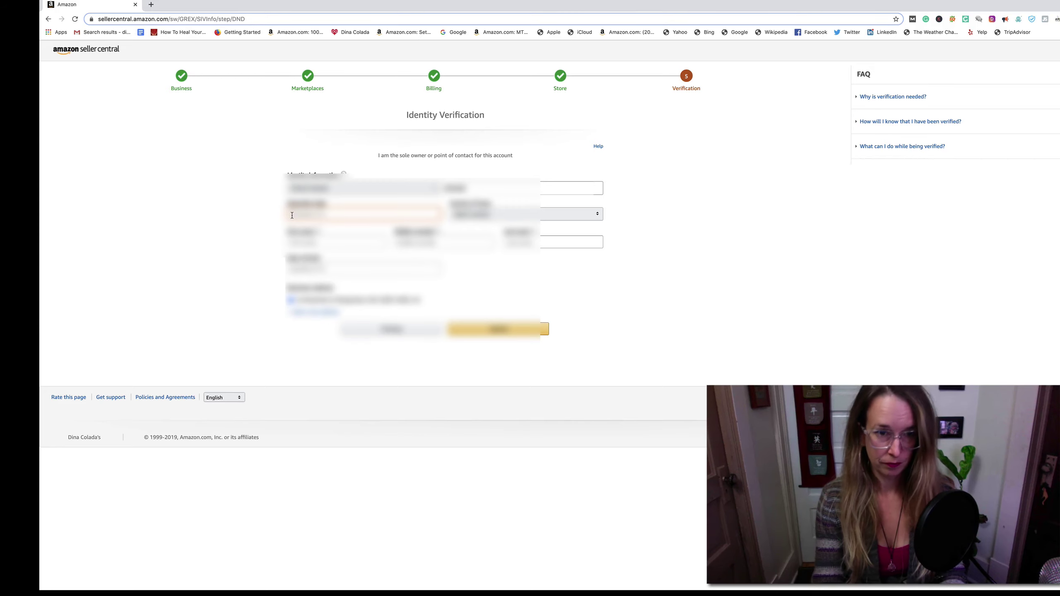
{"action": "type", "text": "121985"}
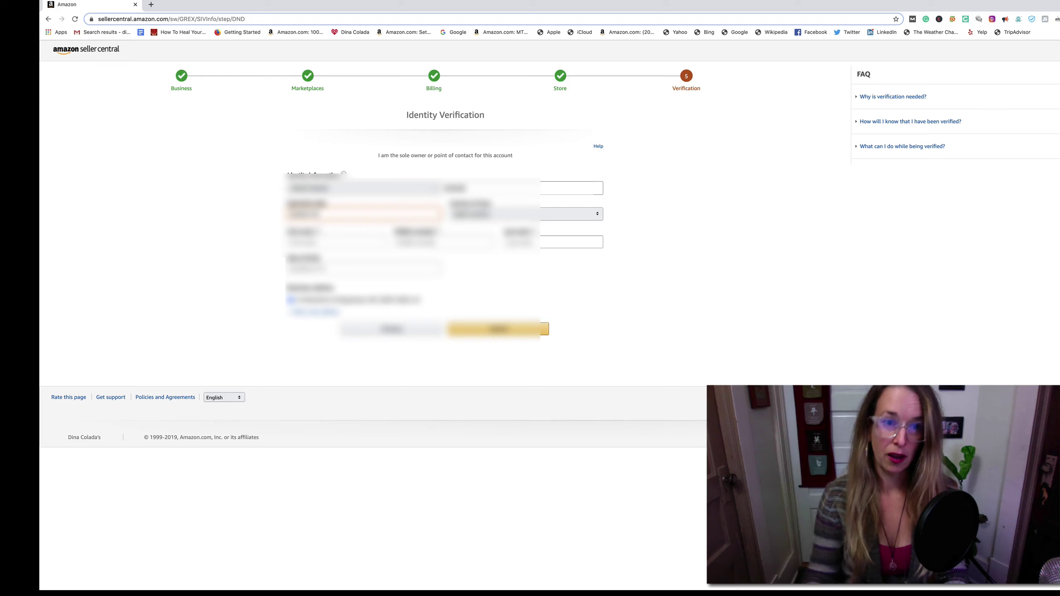
{"action": "key", "text": "Tab"}
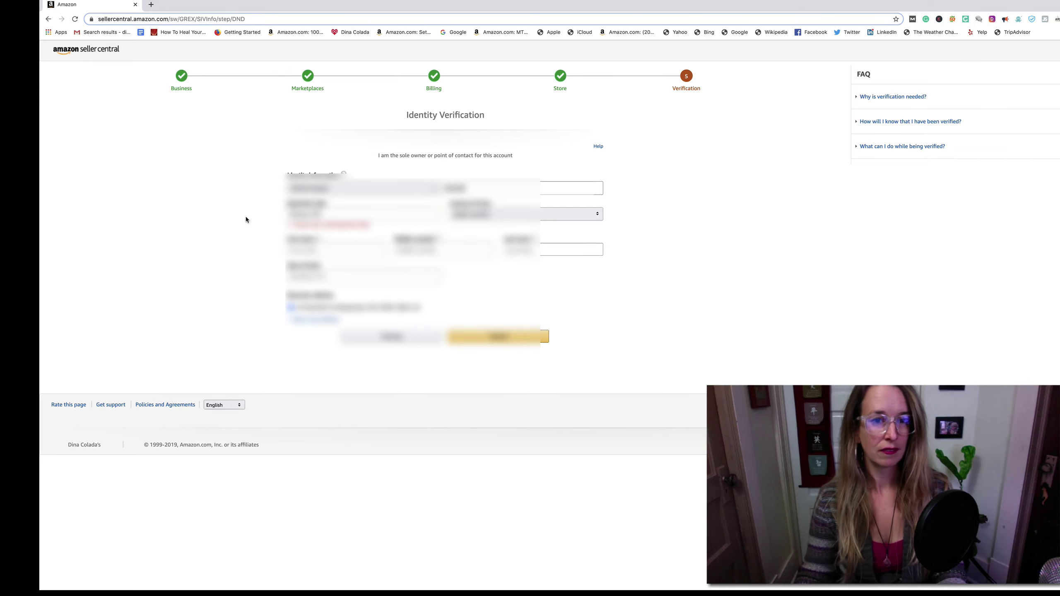
{"action": "left_click", "coordinate": [307, 217]}
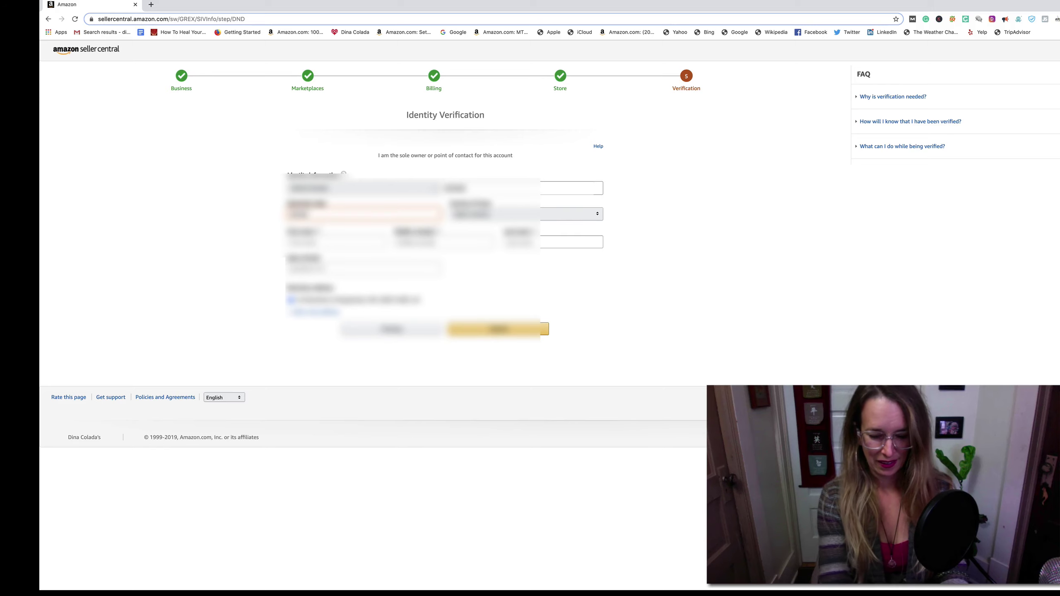
{"action": "type", "text": "1985"}
{"action": "left_click", "coordinate": [665, 190]}
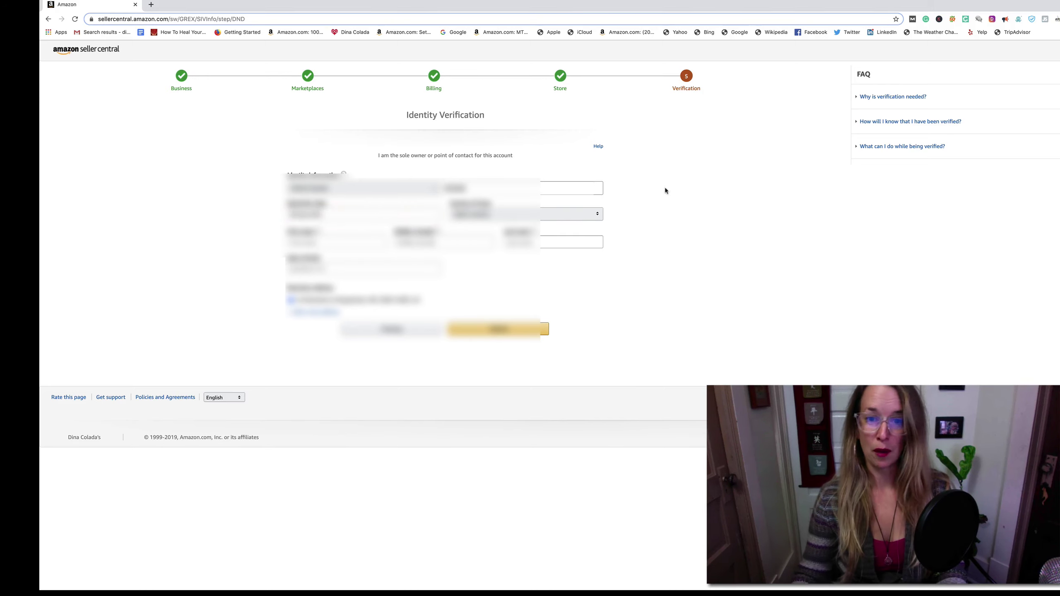
- Select United States as the country
{"action": "left_click", "coordinate": [594, 213]}
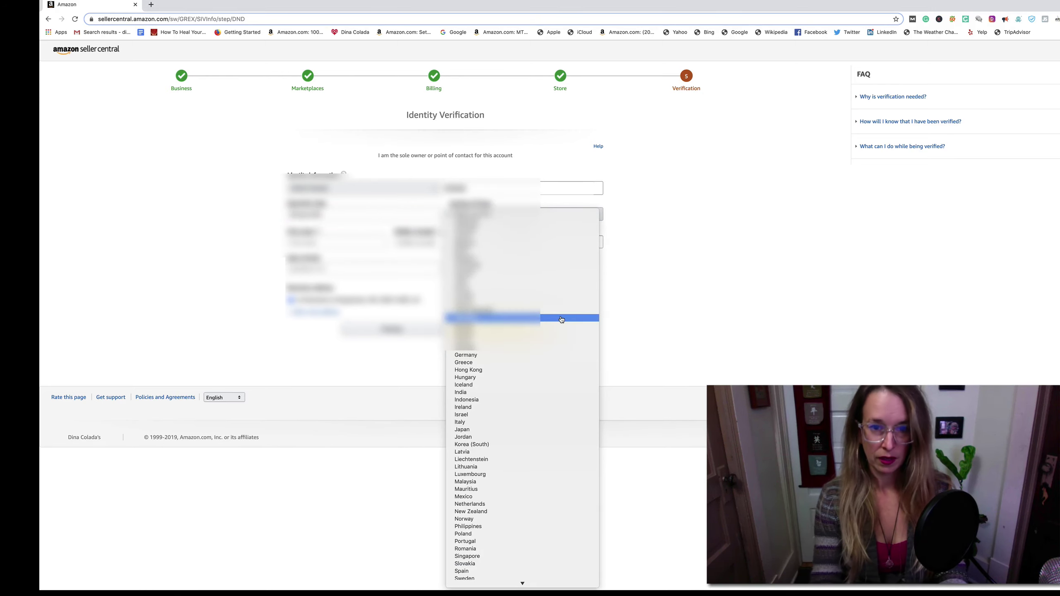
{"action": "key", "text": "u"}
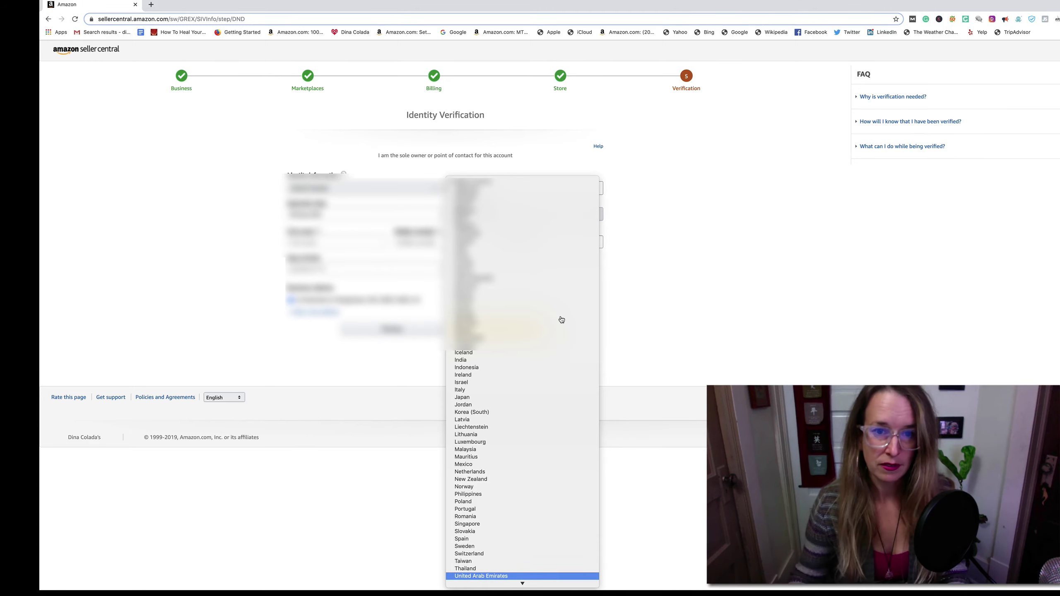
{"action": "scroll", "coordinate": [558, 378], "scroll_direction": "up", "scroll_amount": 1}
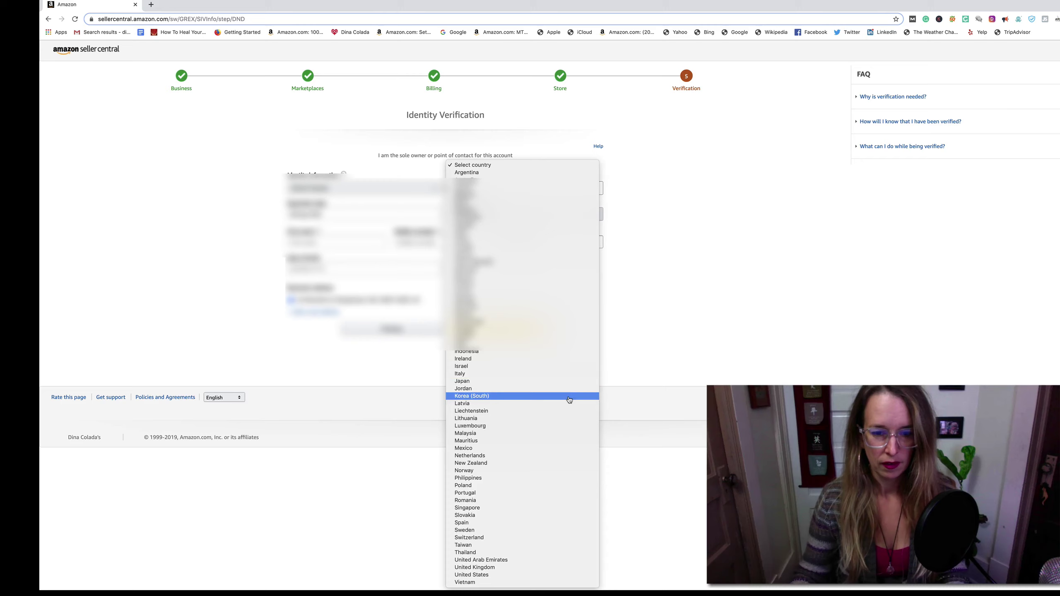
{"action": "left_click", "coordinate": [508, 575]}
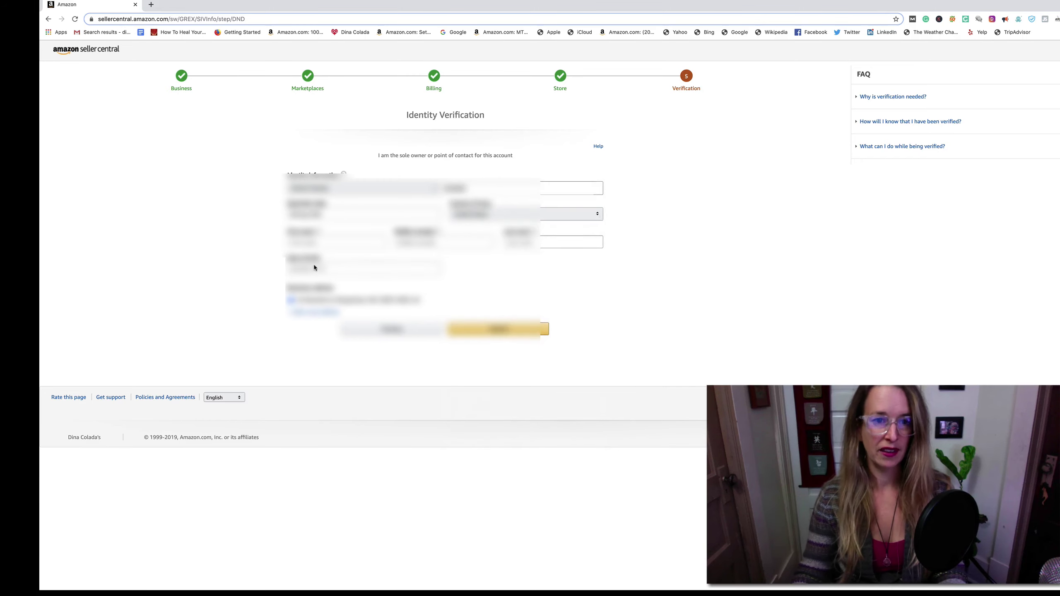
- Autofill the name fields from a saved entry, enter 1234567 in the last field, and submit
{"action": "left_click", "coordinate": [307, 242]}
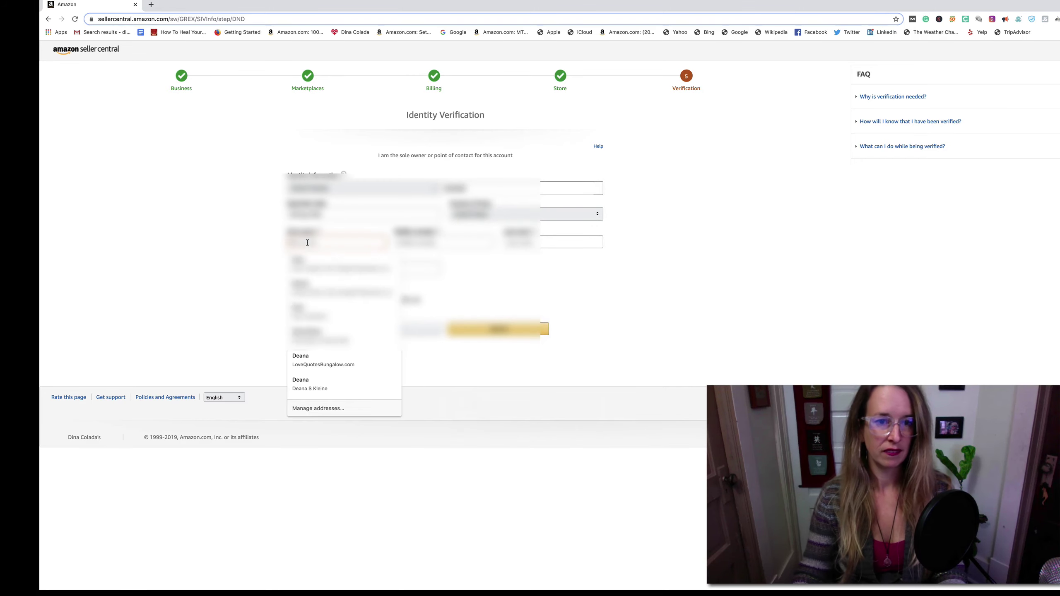
{"action": "left_click", "coordinate": [313, 292]}
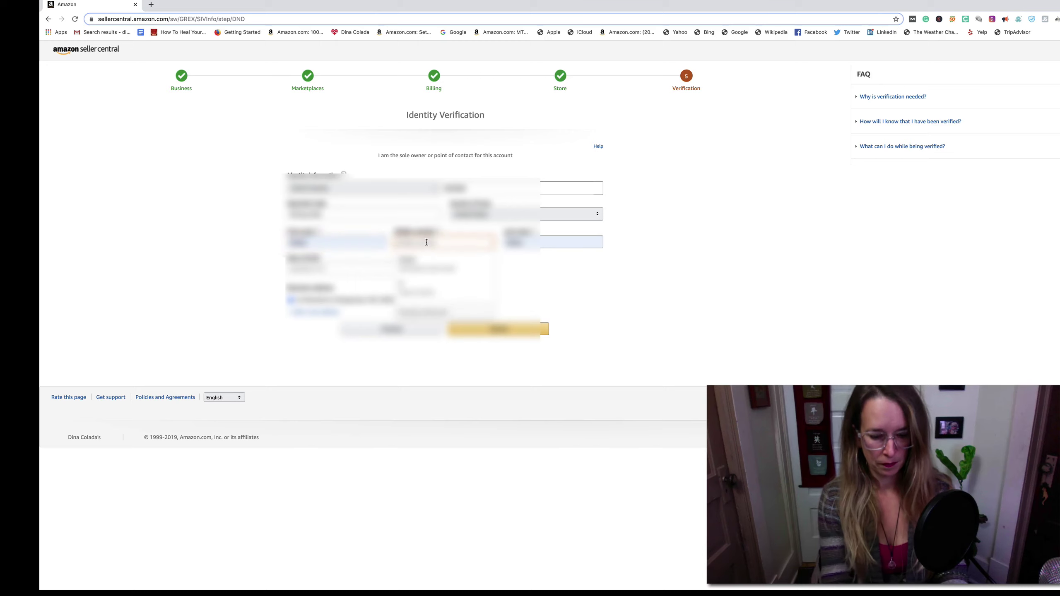
{"action": "type", "text": "a"}
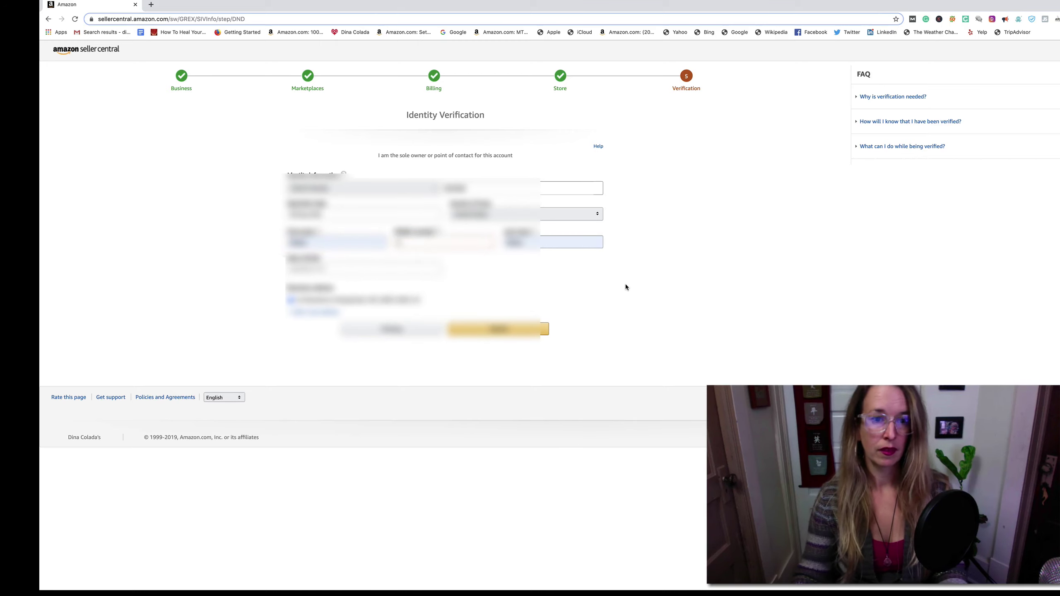
{"action": "left_click", "coordinate": [293, 268]}
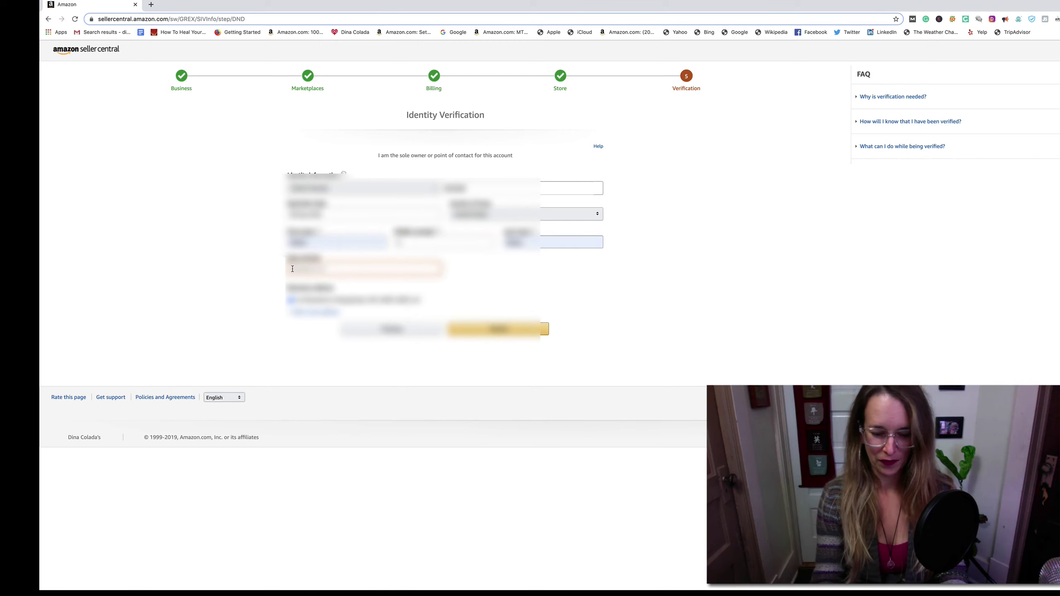
{"action": "type", "text": "1234"}
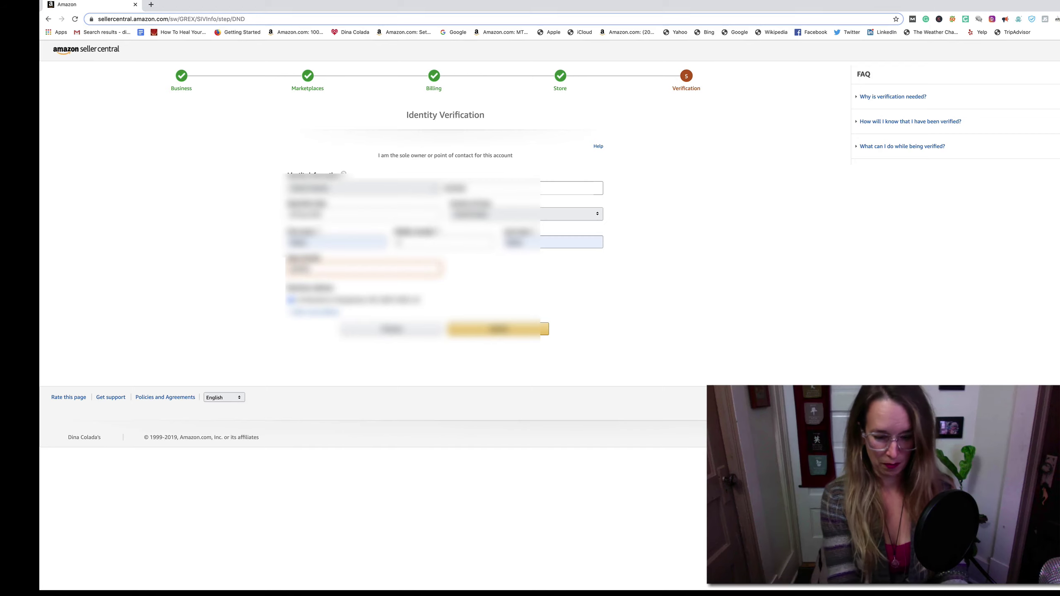
{"action": "type", "text": "56"}
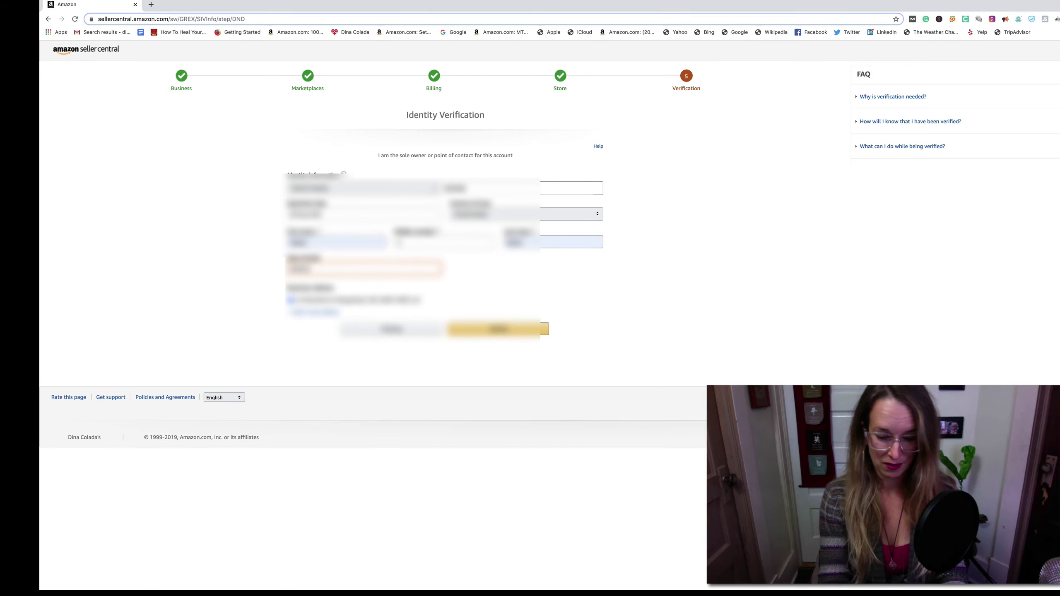
{"action": "type", "text": "7"}
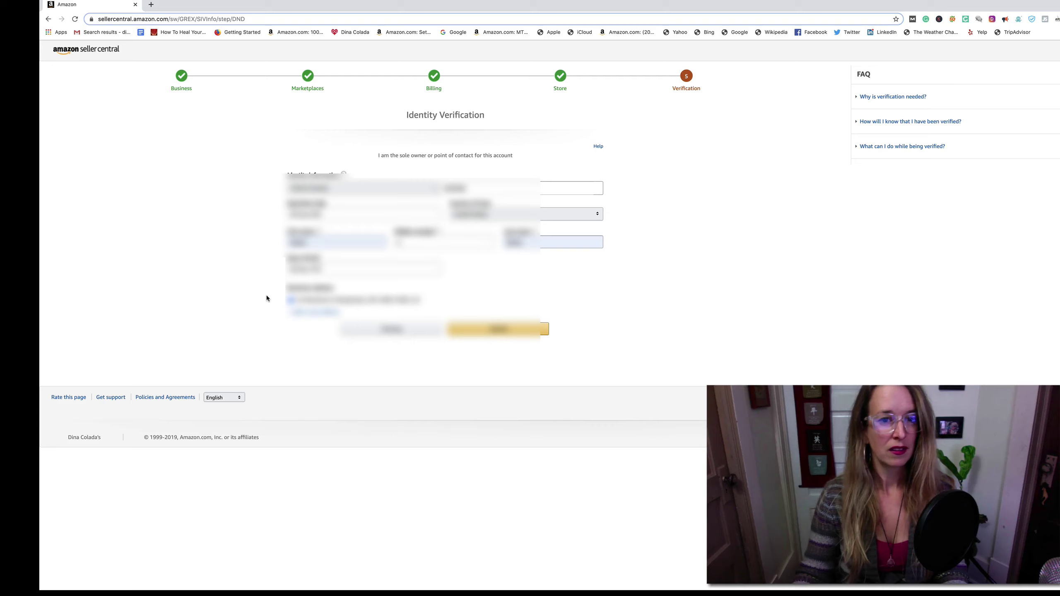
{"action": "left_click", "coordinate": [492, 329]}
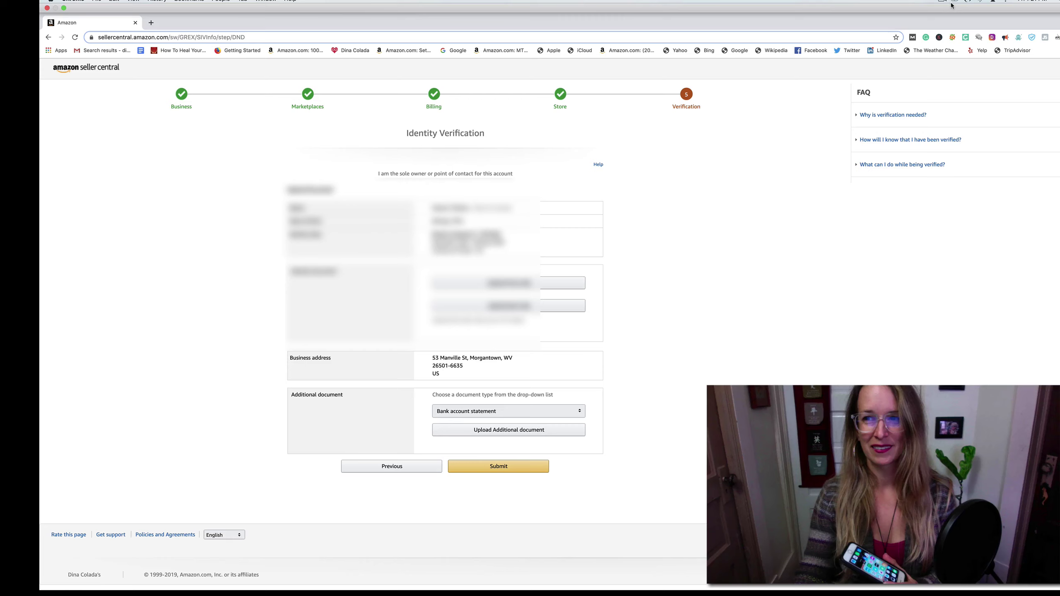
- Switch to the email inbox tab to download photos IMG_0695.jpg and IMG_0696.jpg
{"action": "left_click", "coordinate": [941, 2]}
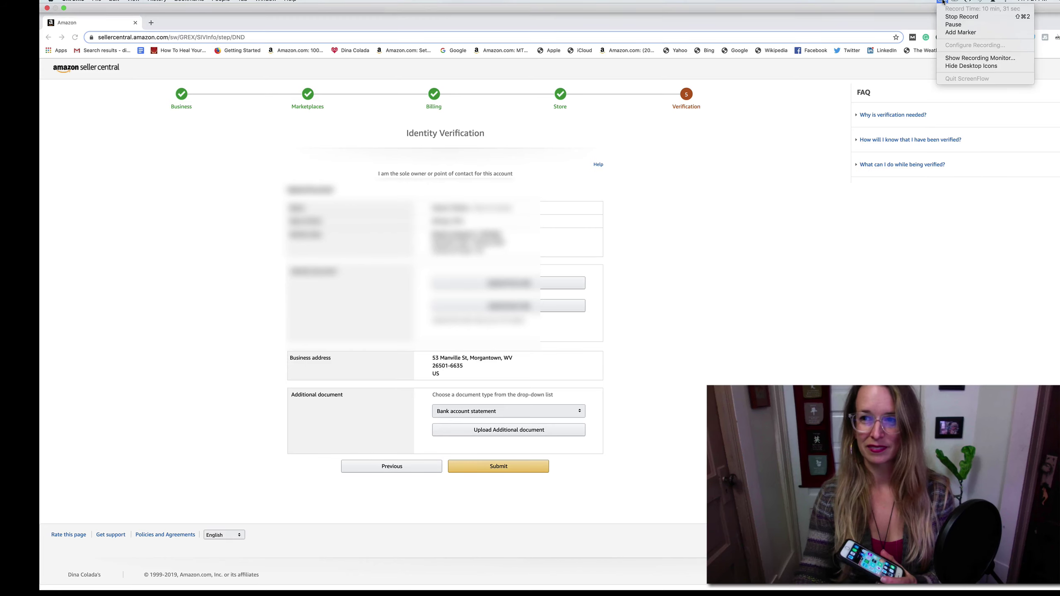
{"action": "left_click", "coordinate": [956, 17]}
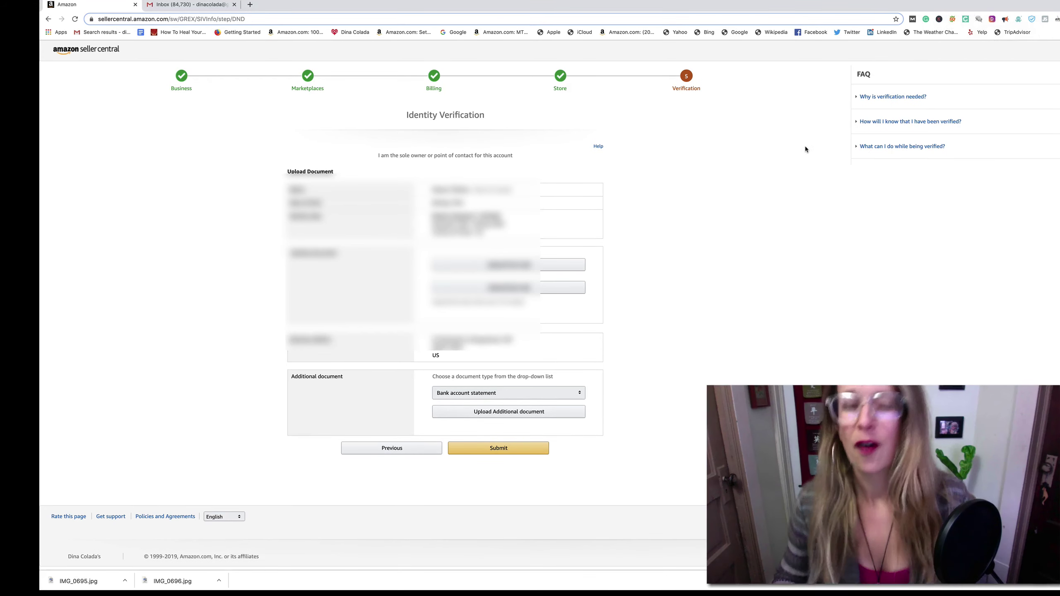
- Start the identity document upload, accepting the document requirements to reach the file picker
{"action": "left_click", "coordinate": [513, 263]}
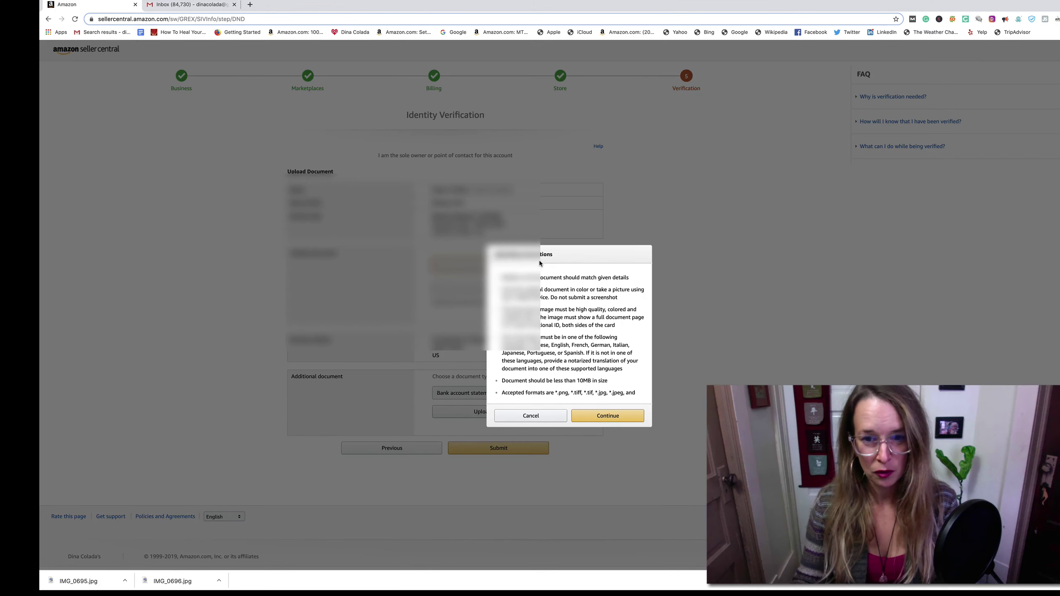
{"action": "left_click", "coordinate": [617, 415]}
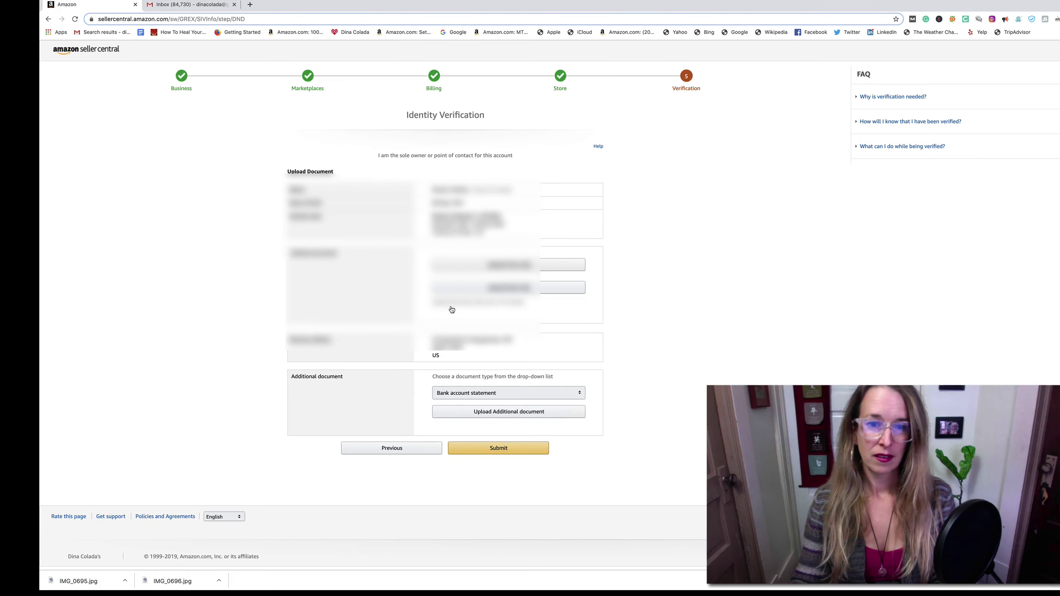
{"action": "left_click", "coordinate": [477, 285]}
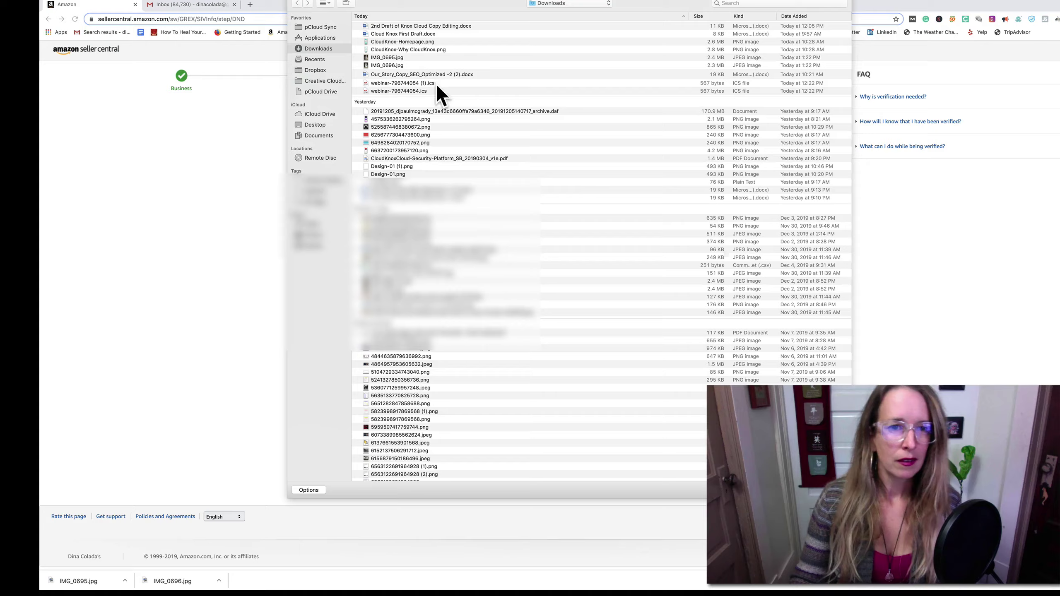
{"action": "scroll", "coordinate": [435, 82], "scroll_direction": "down", "scroll_amount": 20}
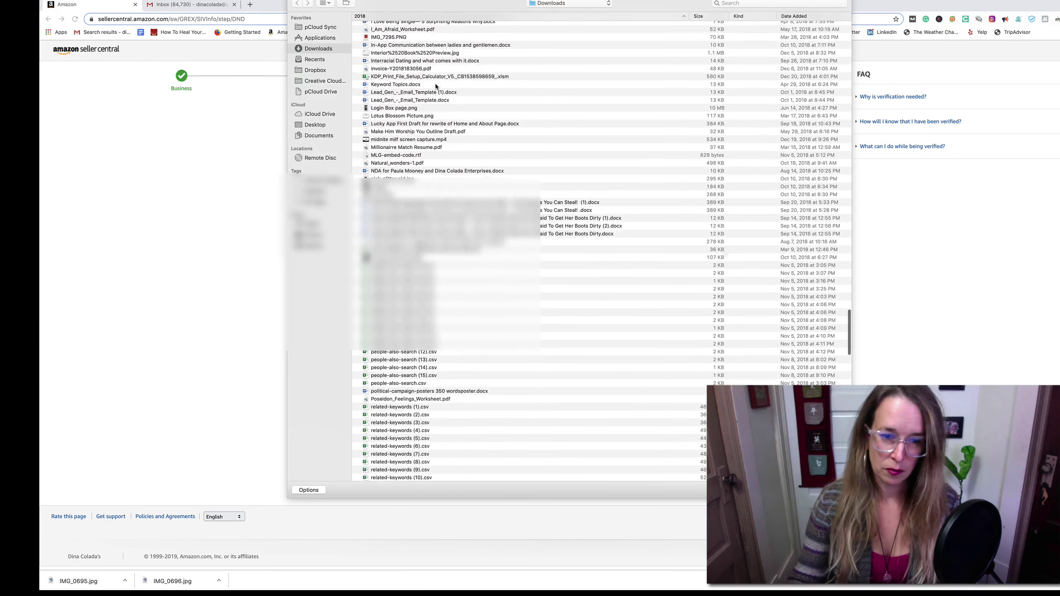
{"action": "scroll", "coordinate": [436, 85], "scroll_direction": "up", "scroll_amount": 20}
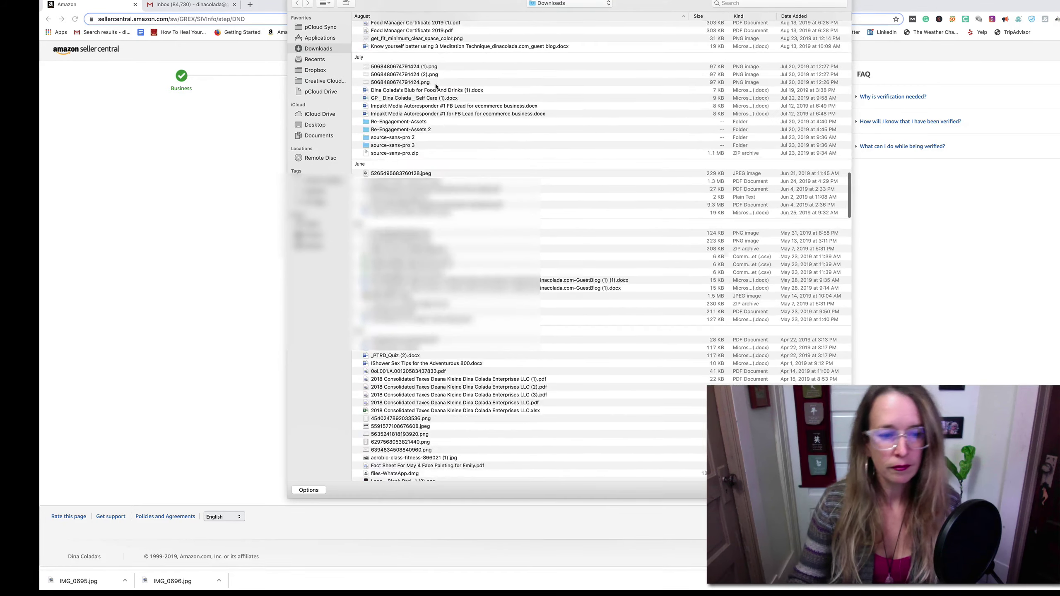
{"action": "scroll", "coordinate": [435, 87], "scroll_direction": "up", "scroll_amount": 10}
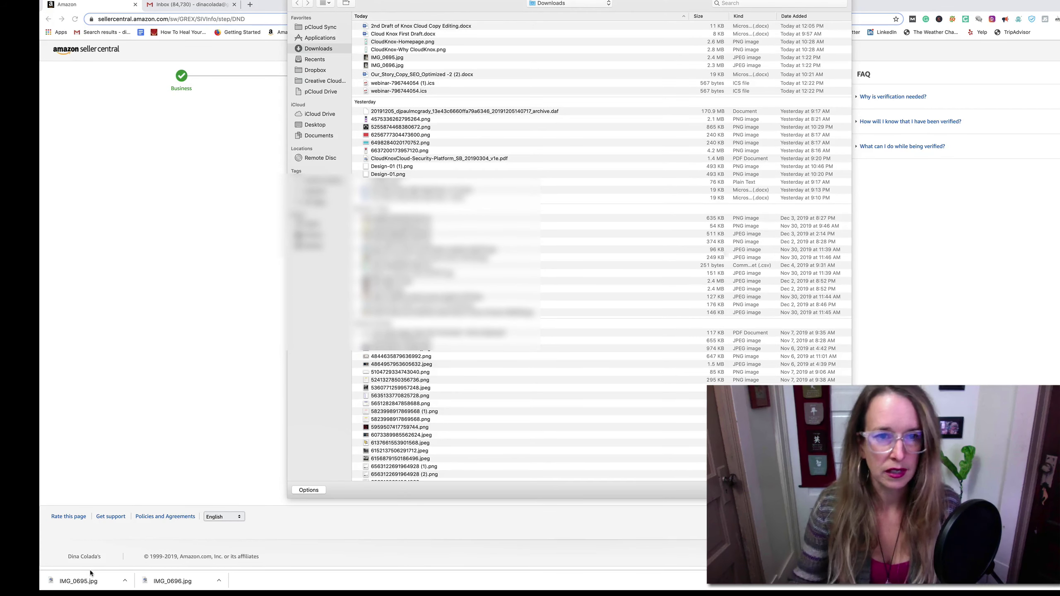
- Search Downloads for IMG_0695 and upload IMG_0695.jpg as the identity document
{"action": "left_click", "coordinate": [735, 2]}
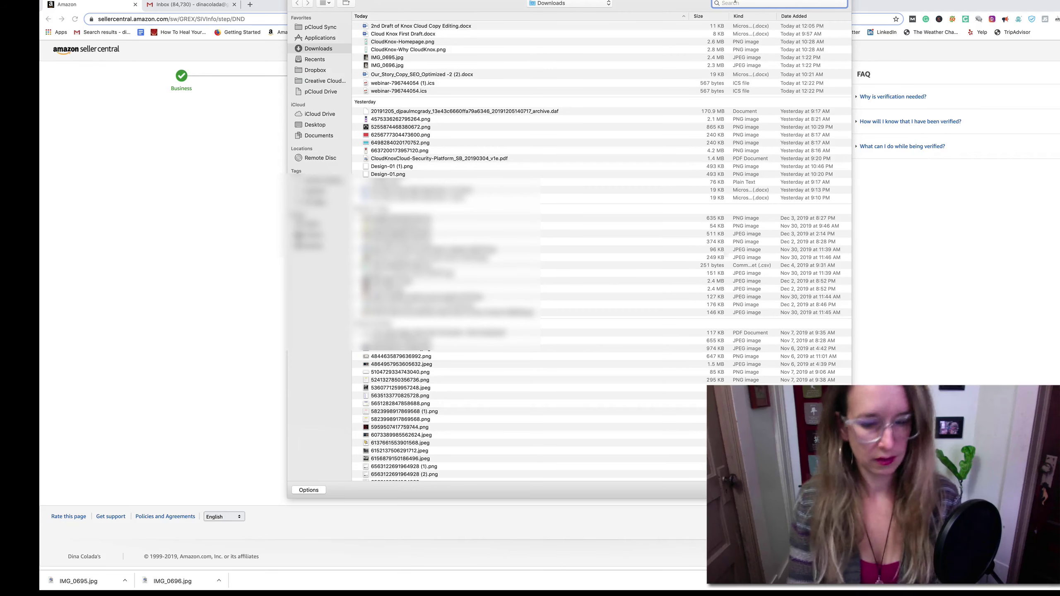
{"action": "type", "text": "0695"}
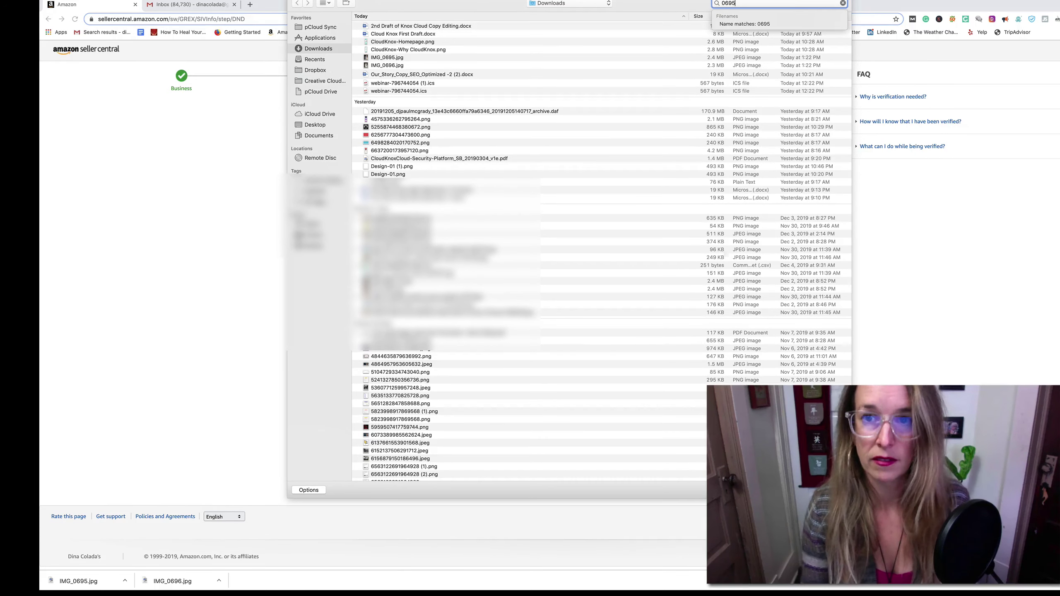
{"action": "key", "text": "Return"}
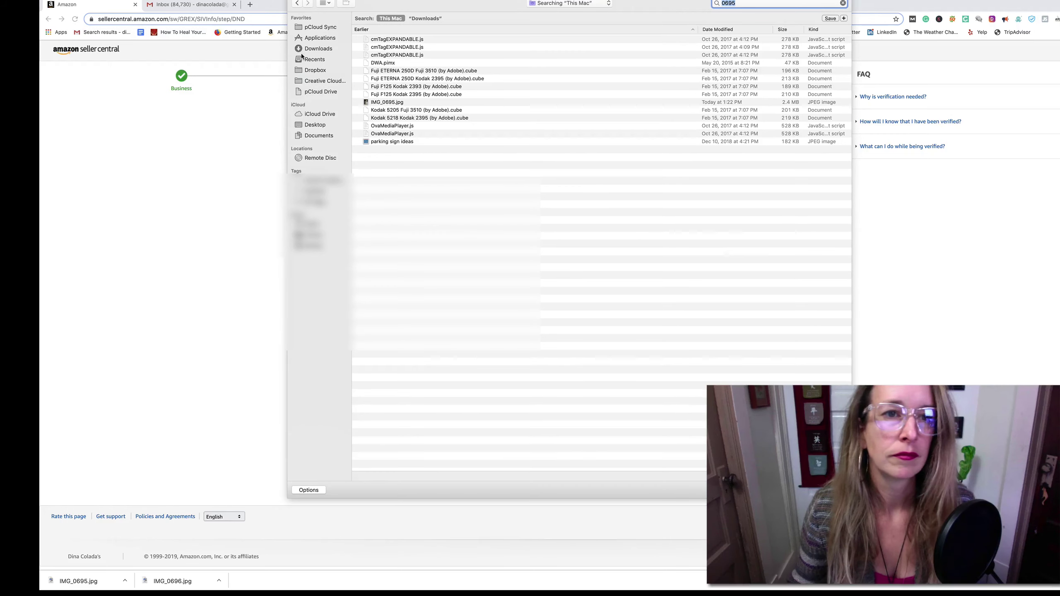
{"action": "left_click", "coordinate": [315, 49]}
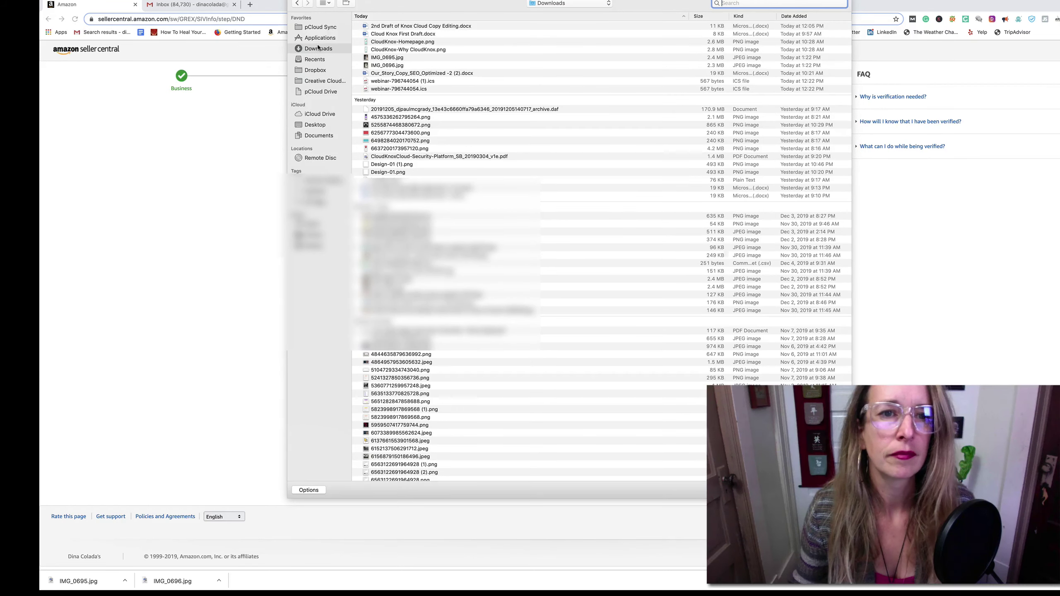
{"action": "scroll", "coordinate": [491, 75], "scroll_direction": "down", "scroll_amount": 1}
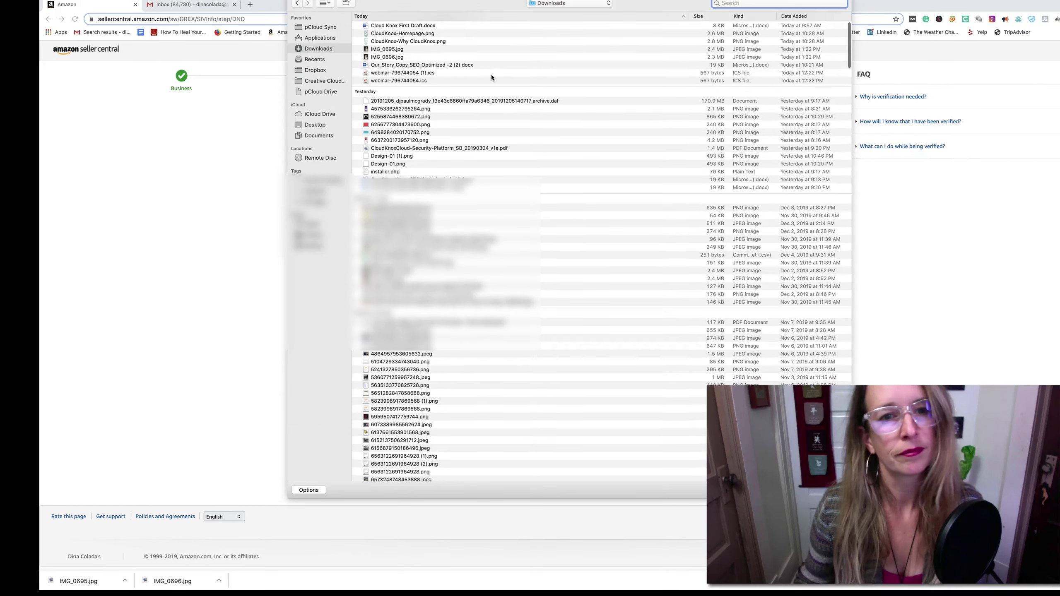
{"action": "scroll", "coordinate": [491, 76], "scroll_direction": "down", "scroll_amount": 20}
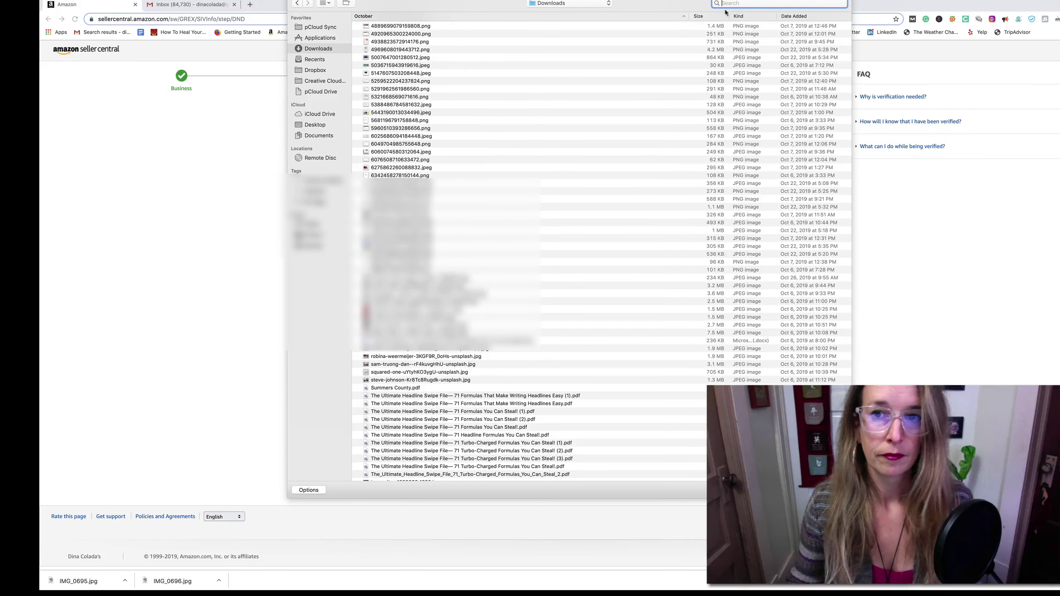
{"action": "type", "text": "IMG_"}
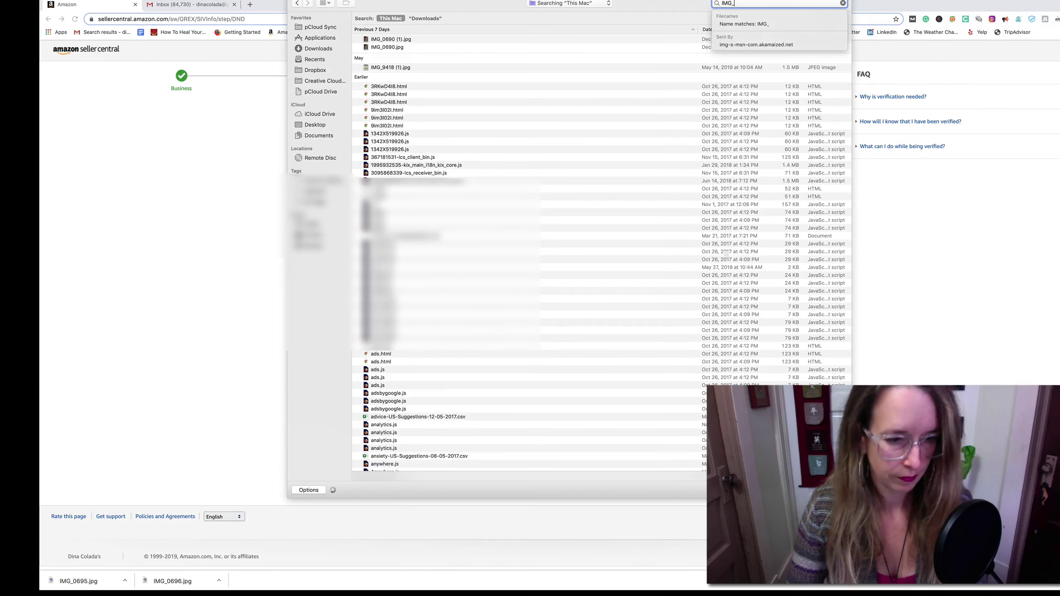
{"action": "type", "text": "0695"}
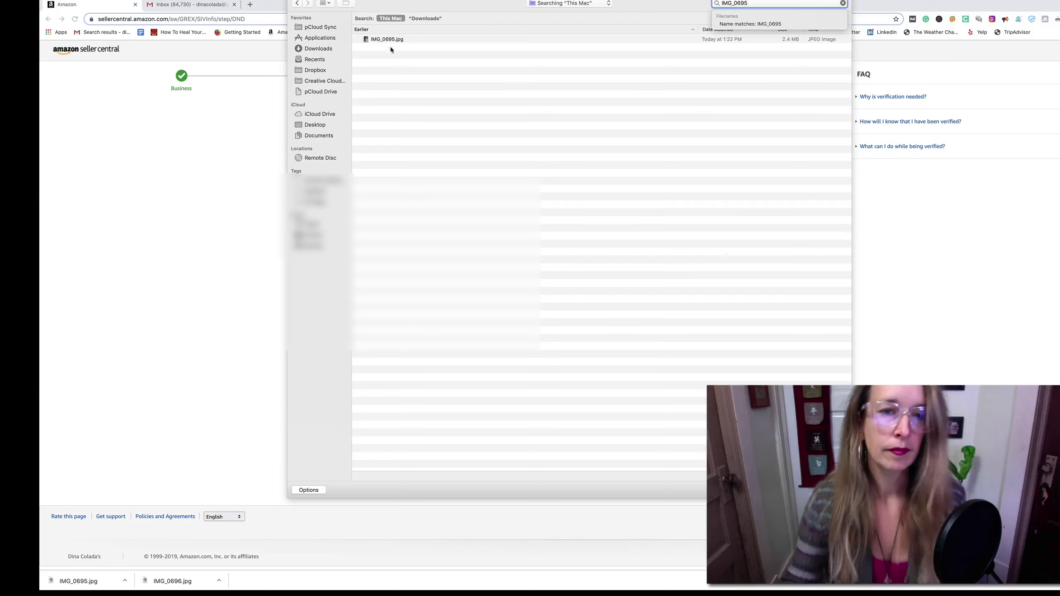
{"action": "double_click", "coordinate": [387, 38]}
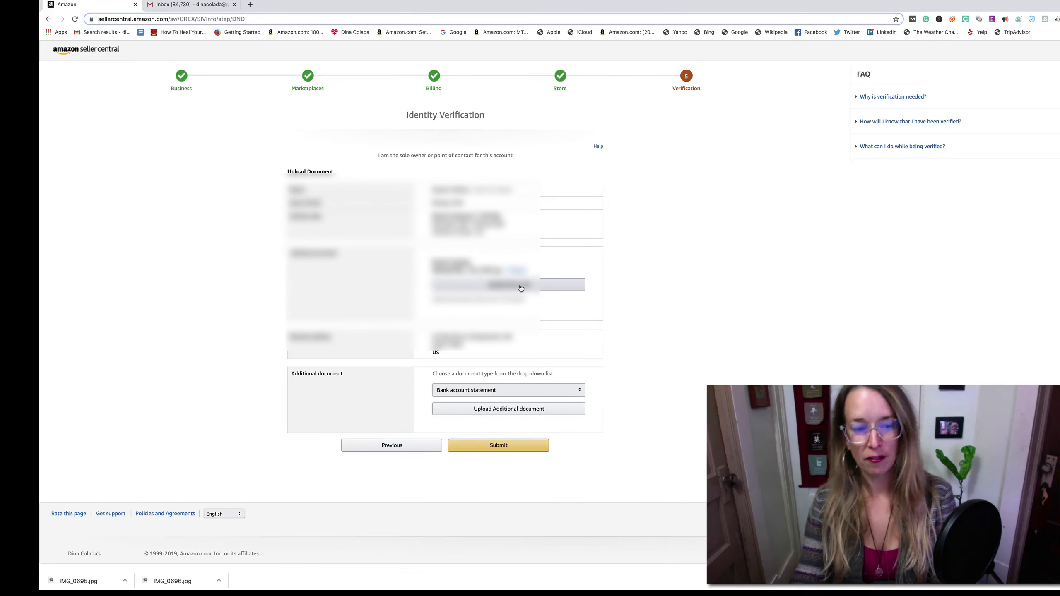
- Upload IMG_0696.jpg as the second identity document image
{"action": "left_click", "coordinate": [521, 289]}
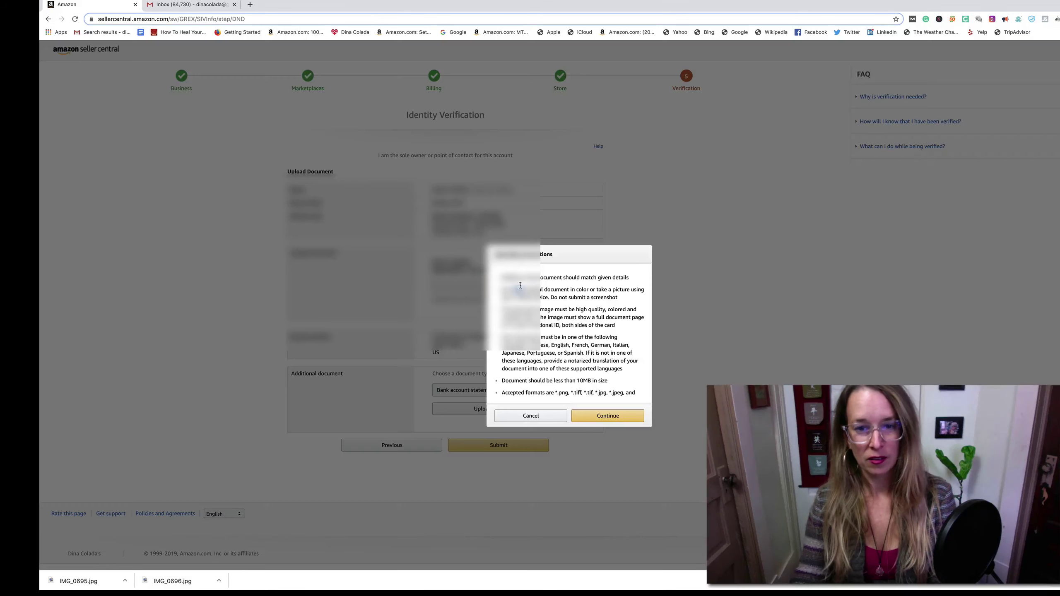
{"action": "left_click", "coordinate": [607, 415]}
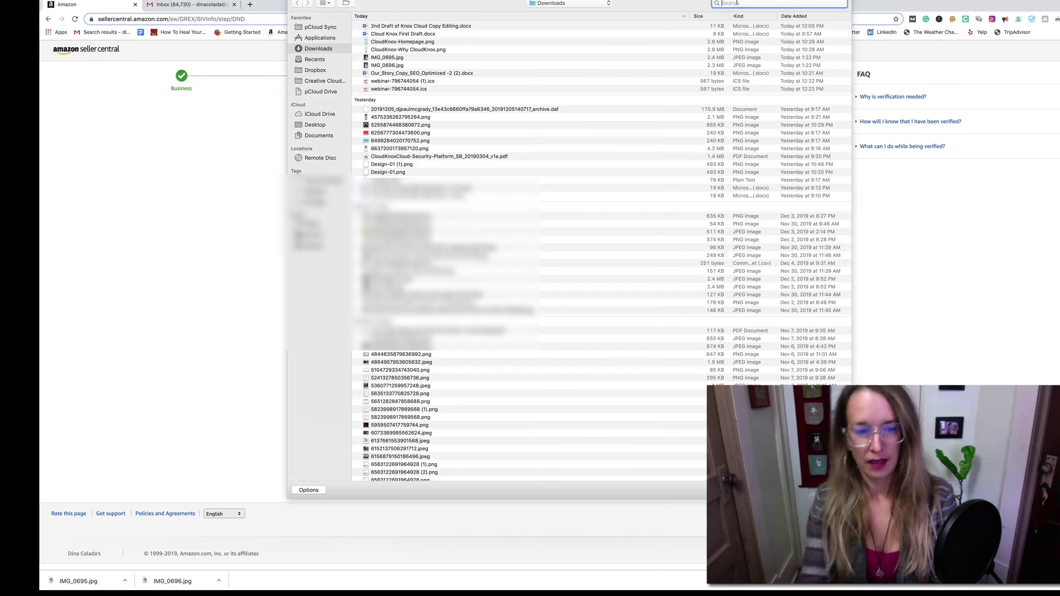
{"action": "left_click", "coordinate": [737, 3]}
{"action": "type", "text": "I"}
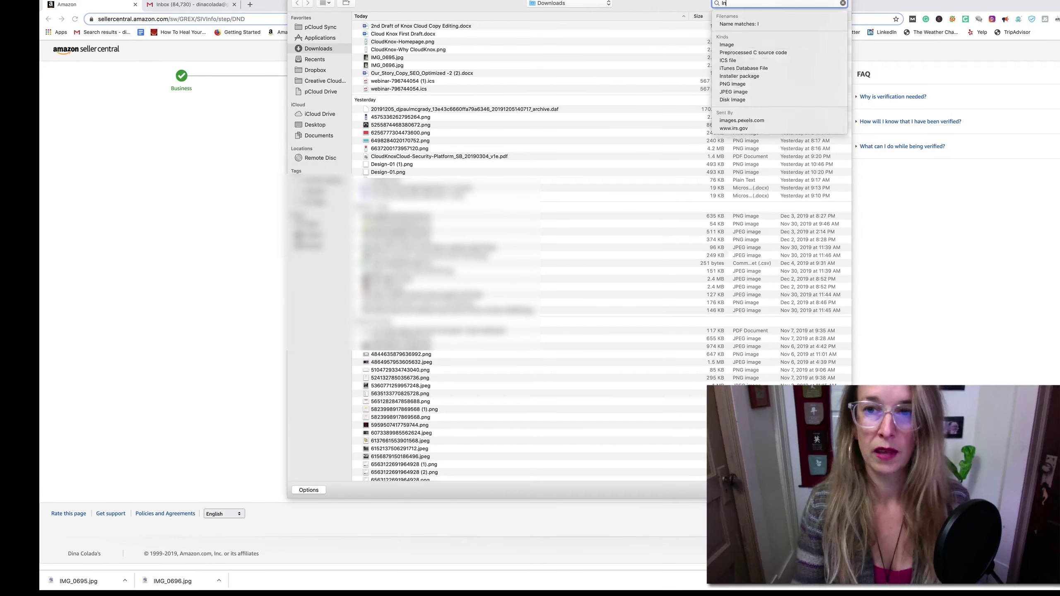
{"action": "type", "text": "MG_"}
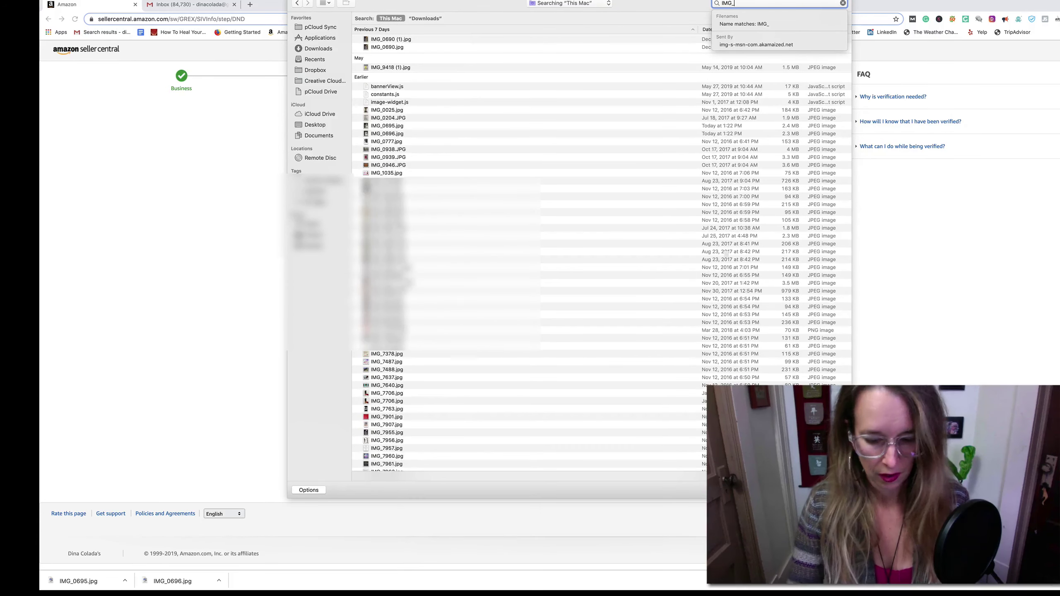
{"action": "type", "text": "06"}
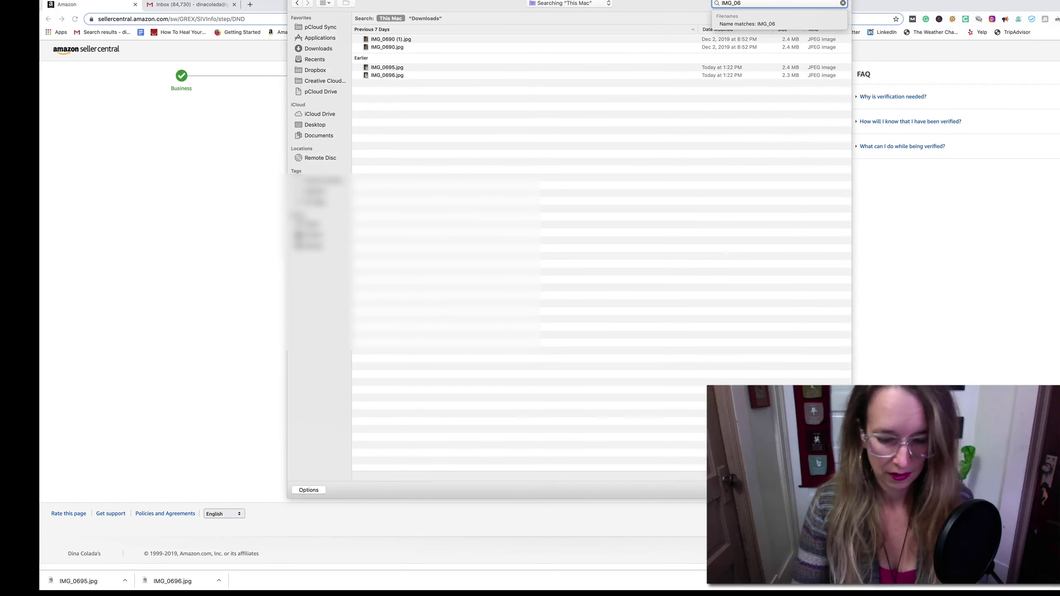
{"action": "type", "text": "96"}
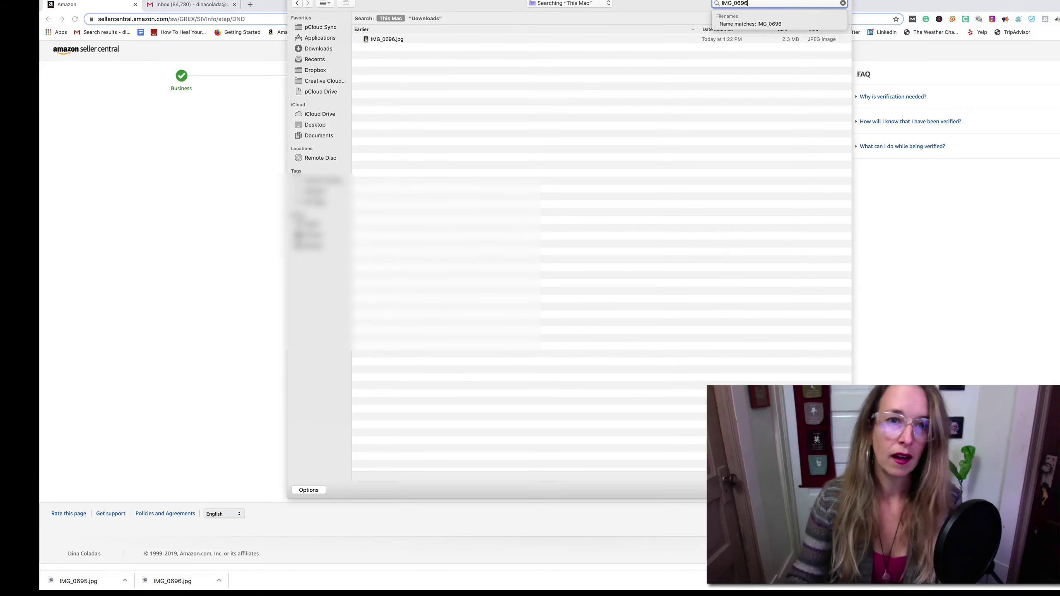
{"action": "double_click", "coordinate": [379, 39]}
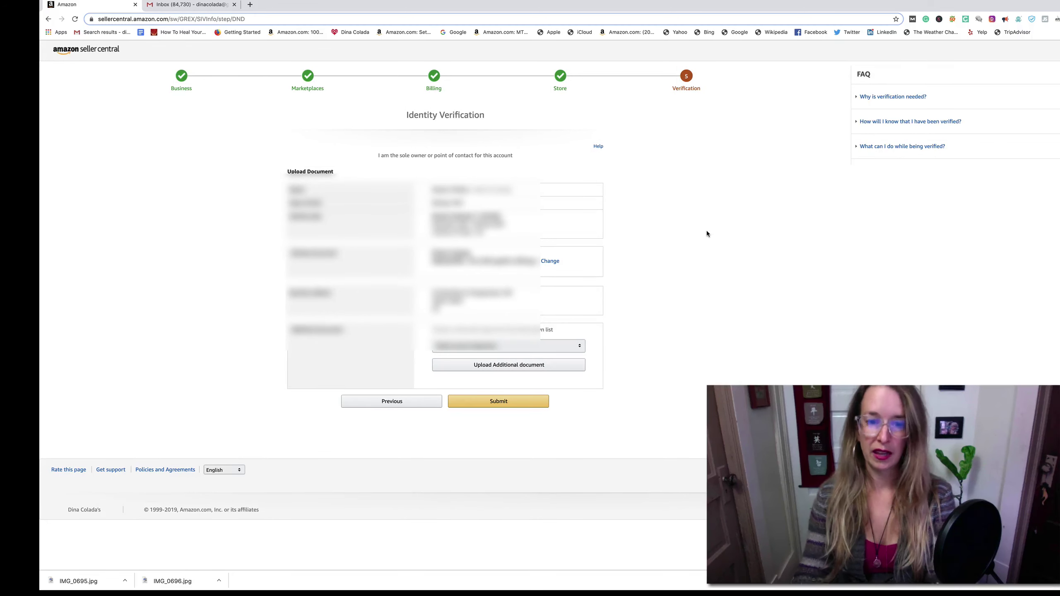
- Set the additional document type to Credit card statement
{"action": "mouse_move", "coordinate": [942, 2]}
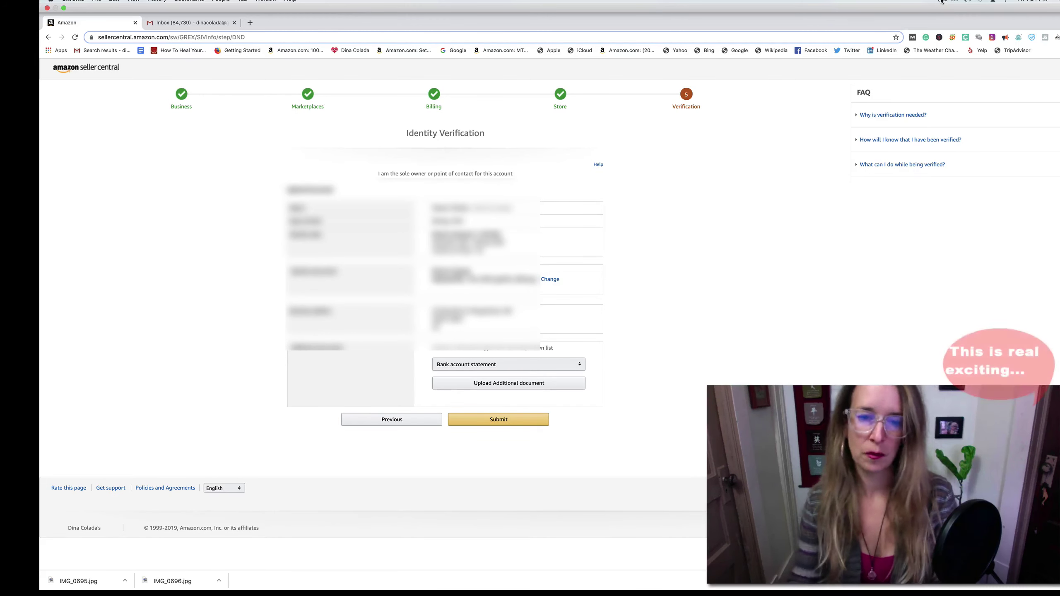
{"action": "left_click", "coordinate": [580, 346]}
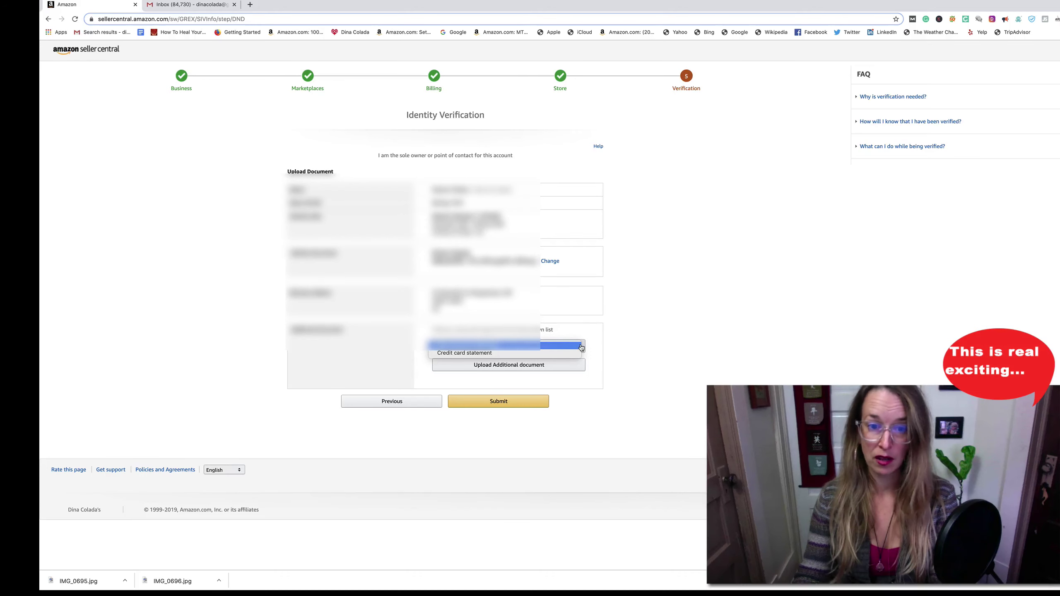
{"action": "left_click", "coordinate": [580, 353]}
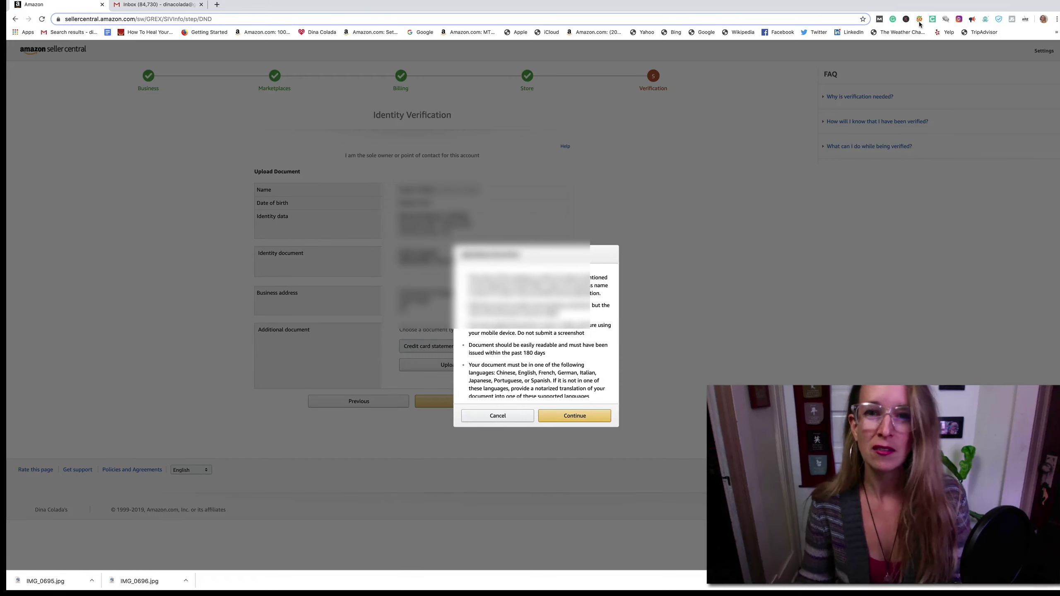
- Accept the requirements notice and cancel the file picker without choosing a file
{"action": "left_click", "coordinate": [574, 415]}
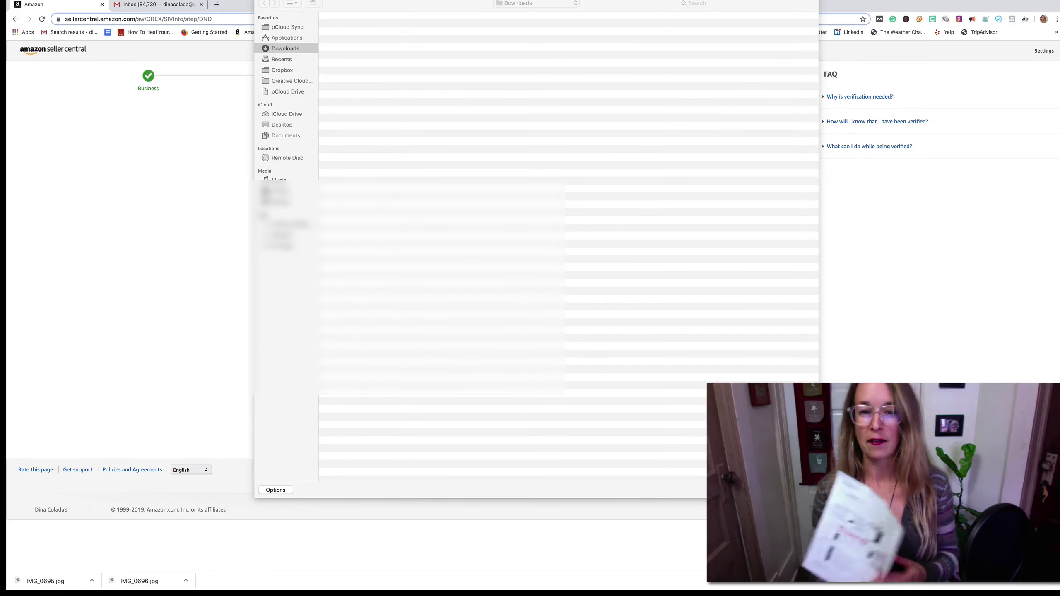
{"action": "key", "text": "Escape"}
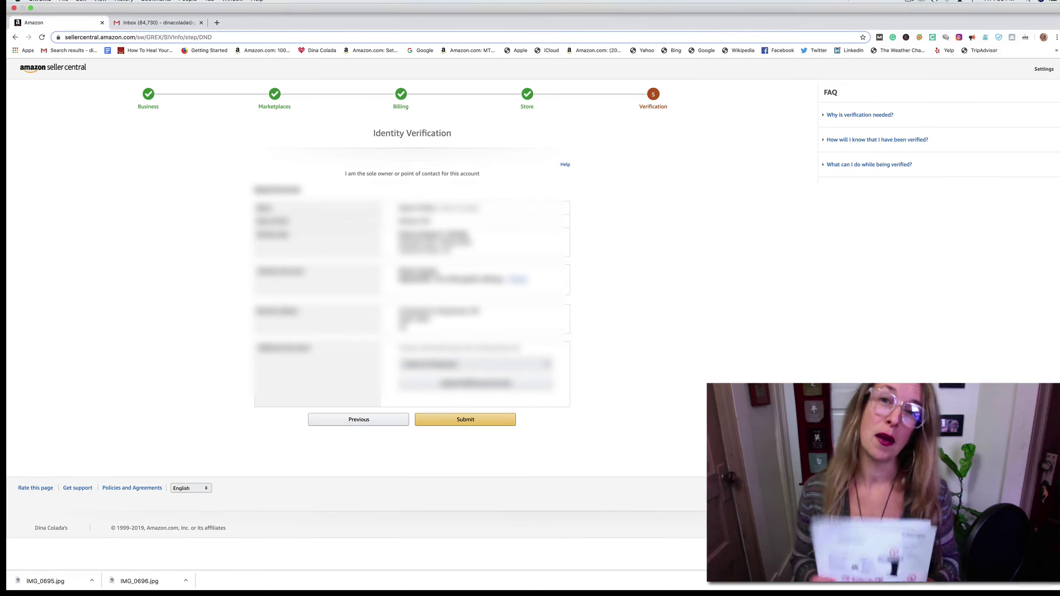
{"action": "left_click", "coordinate": [909, 2]}
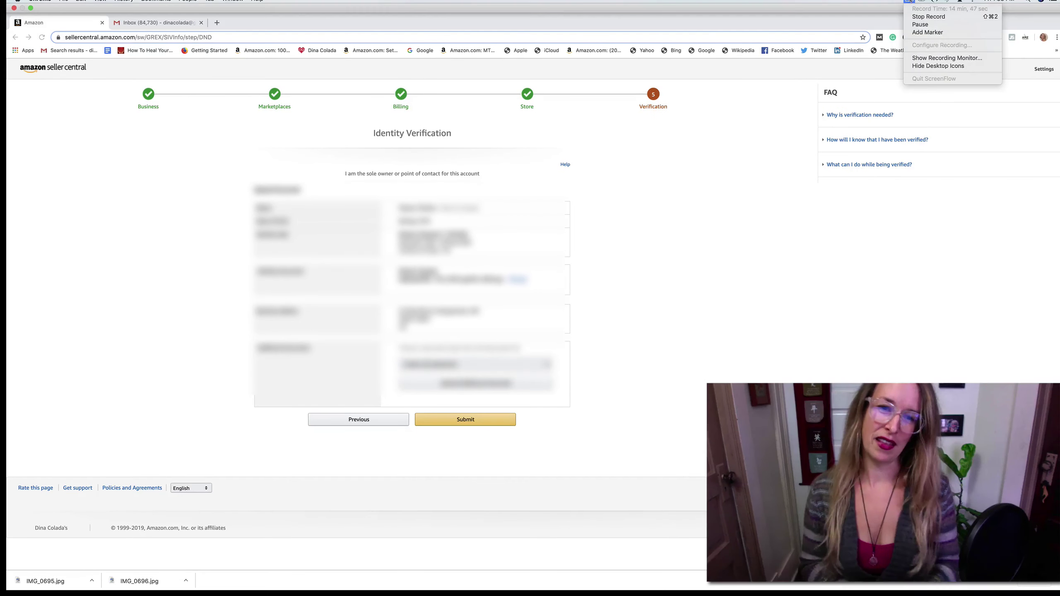
{"action": "left_click", "coordinate": [919, 24]}
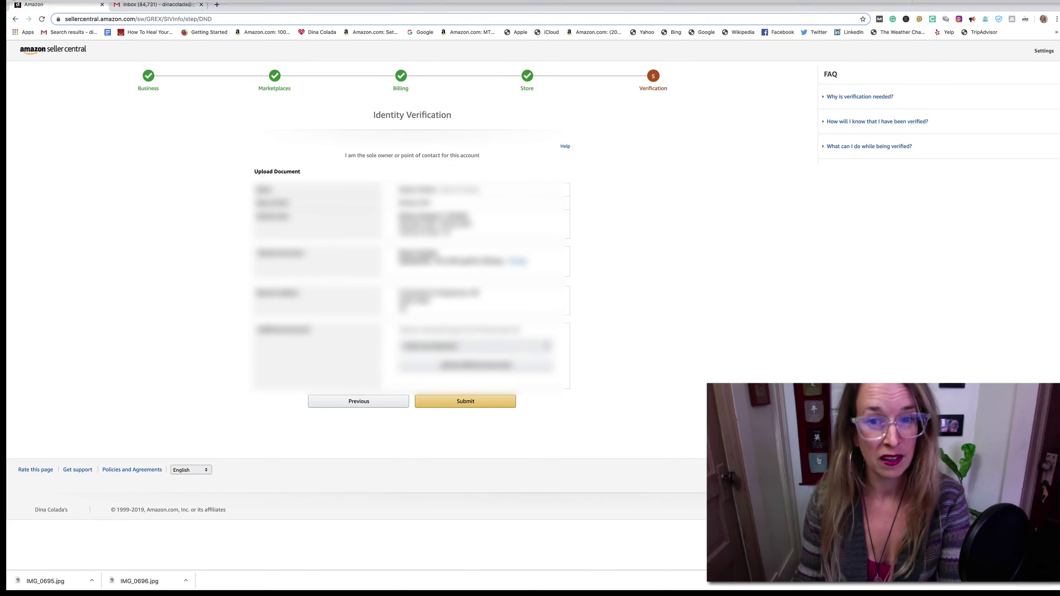
- Submit the Identity Verification form with the uploaded documents
{"action": "left_click", "coordinate": [910, 1]}
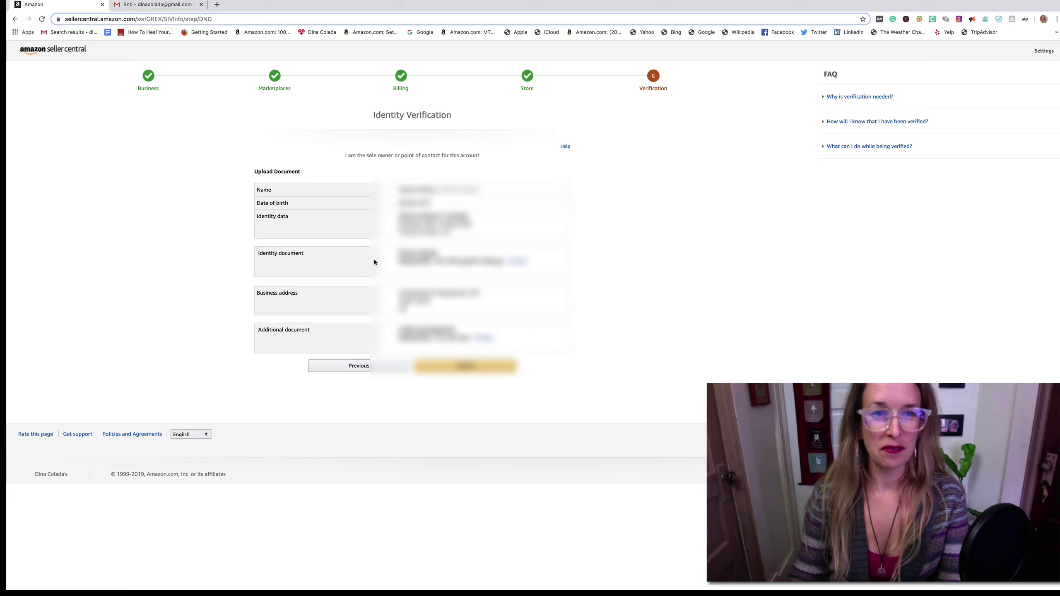
{"action": "left_click", "coordinate": [468, 368]}
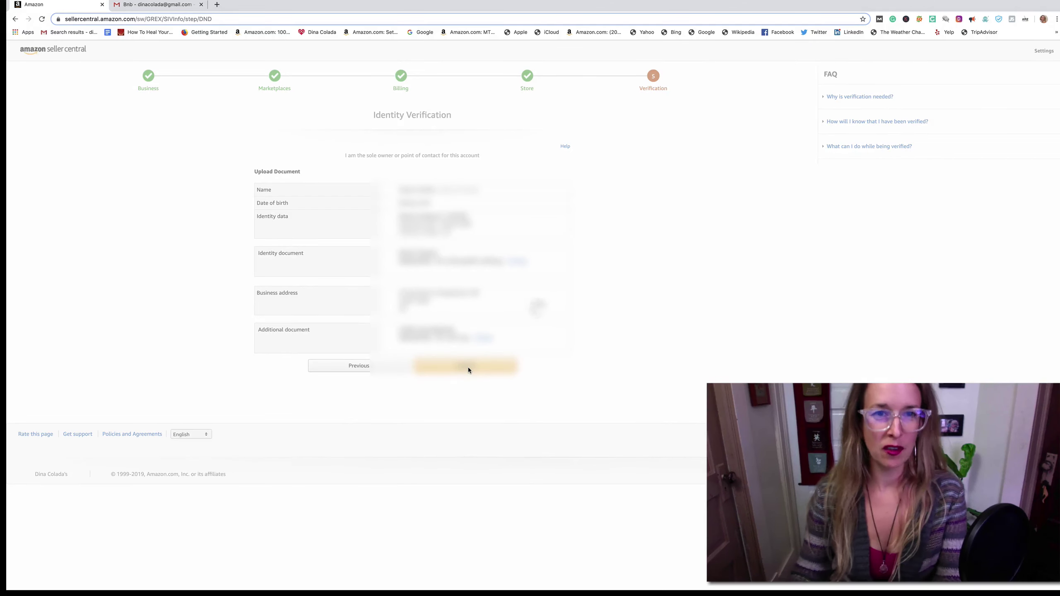